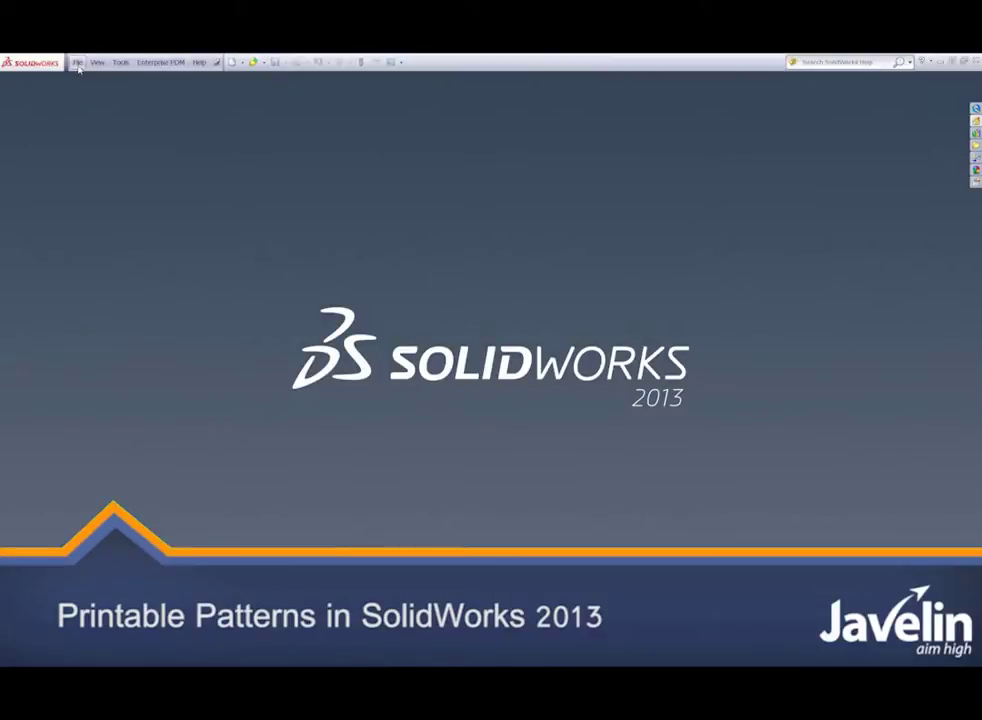
- Open the Advanced Pipe Cope part from the recent files list
left_click(78, 63)
left_click(112, 109)
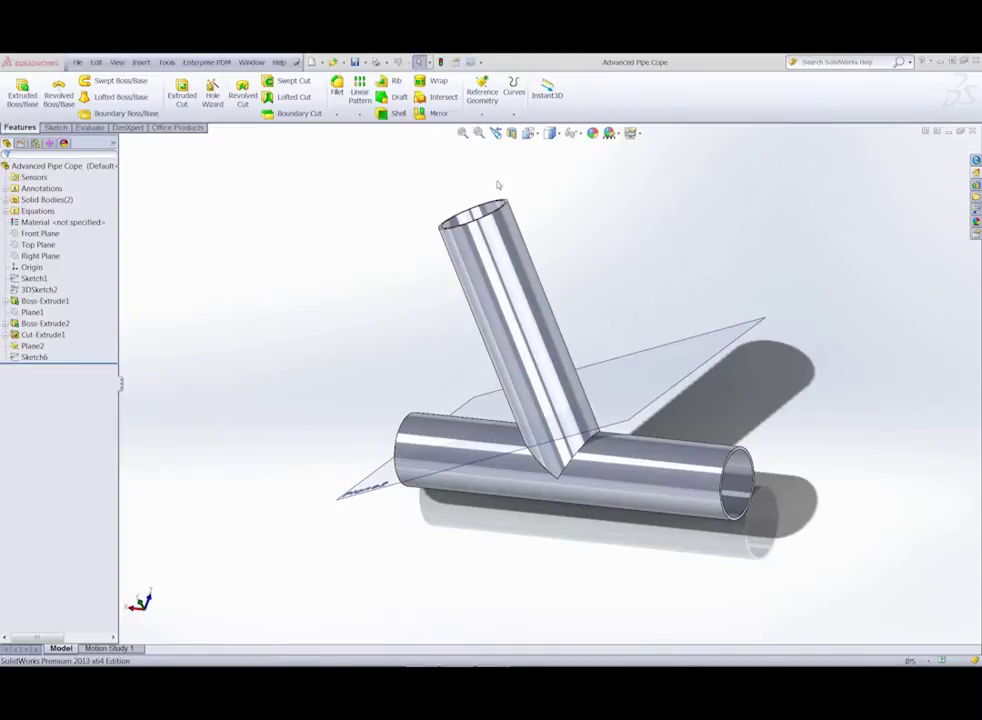
left_click(512, 135)
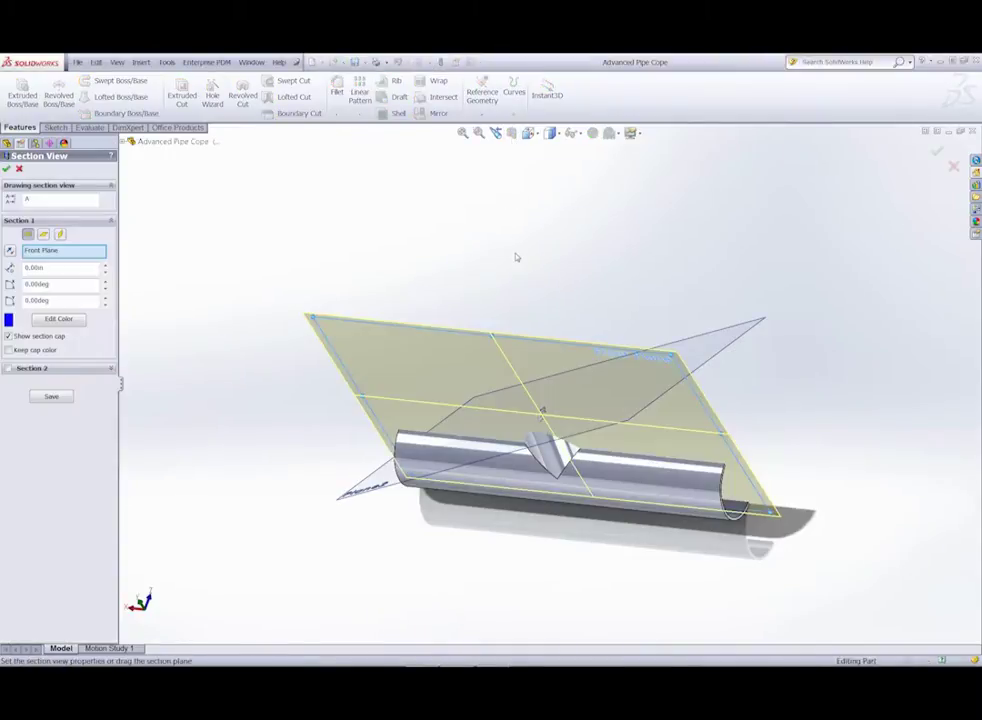
left_click(10, 251)
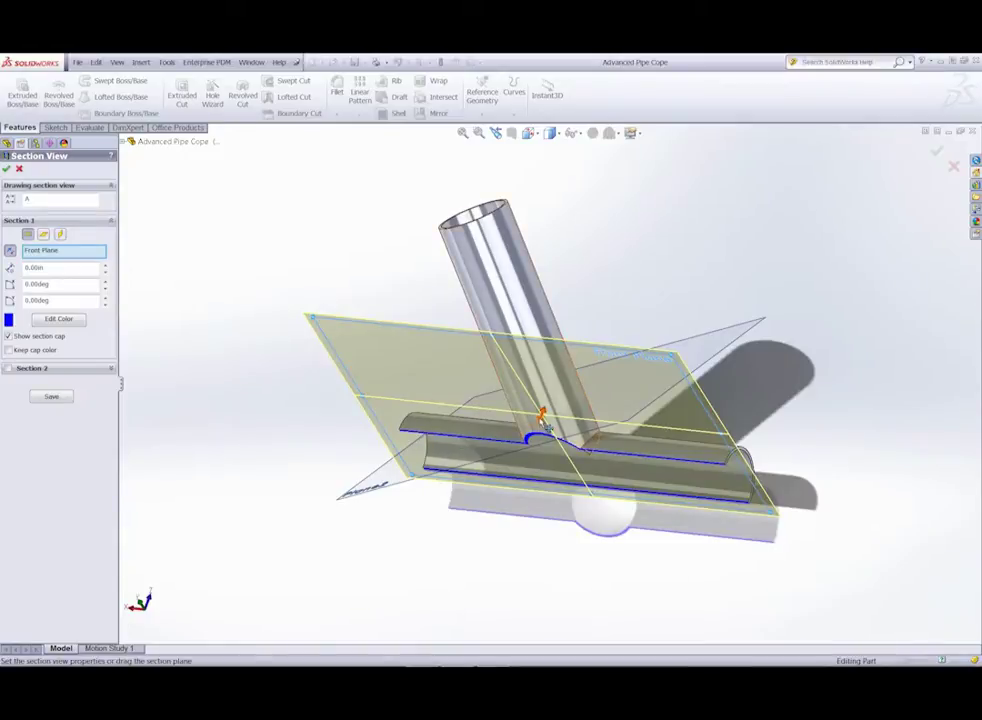
left_click_drag(537, 413, 557, 440)
left_click(511, 132)
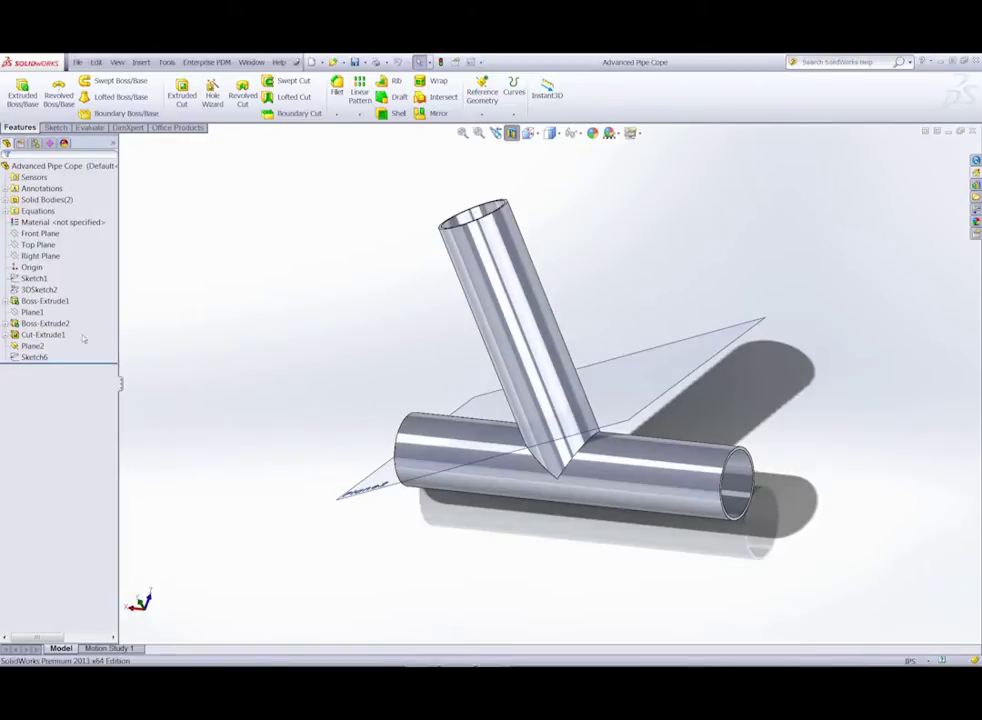
left_click(32, 346)
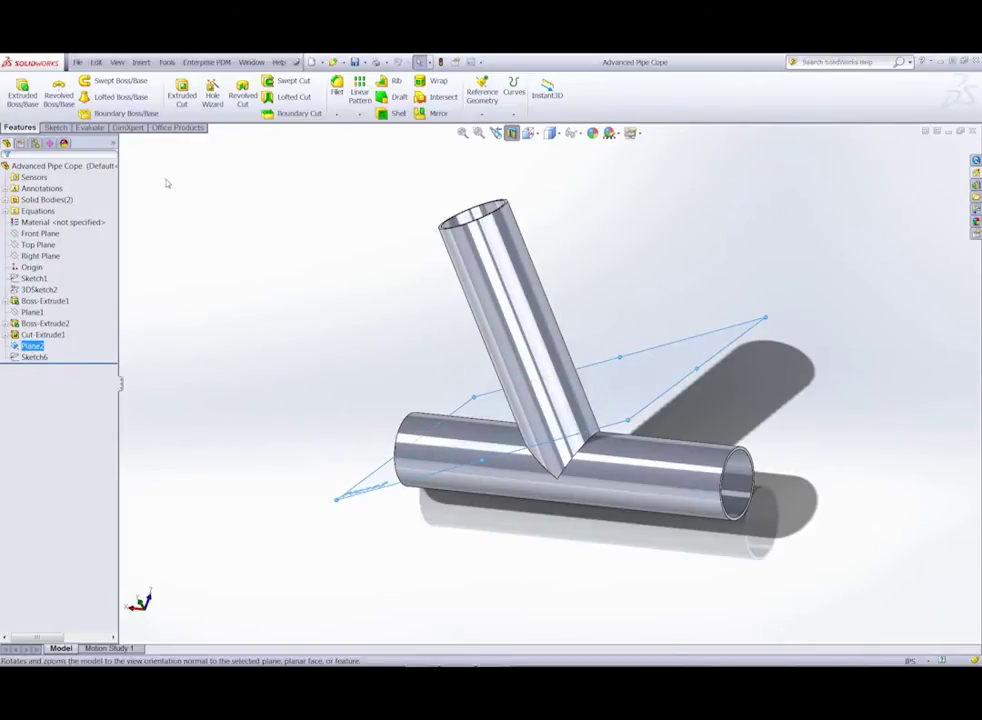
- Surface-cut only the Boss-Extrude2 branch tube at Plane2, with Auto-select off
left_click(142, 63)
mouse_move(190, 92)
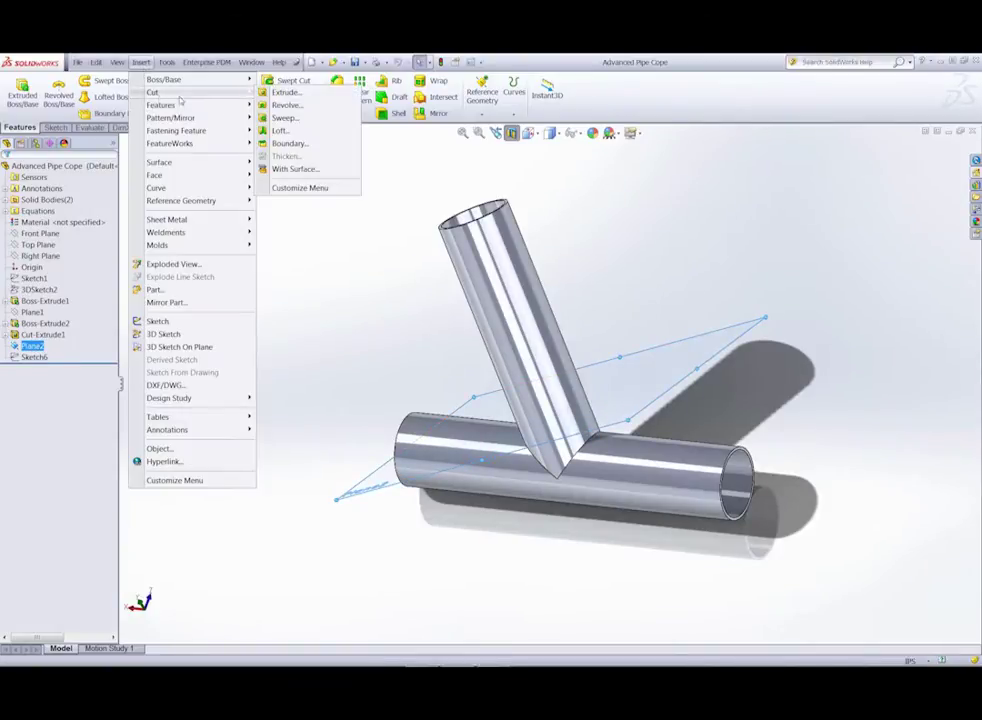
left_click(280, 171)
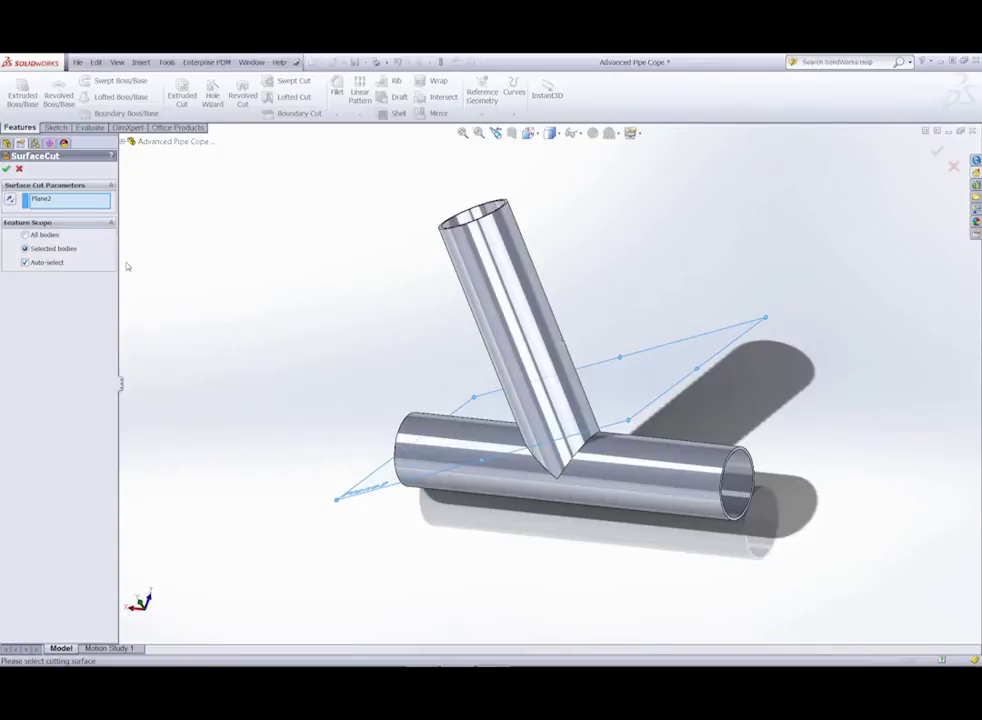
left_click(25, 262)
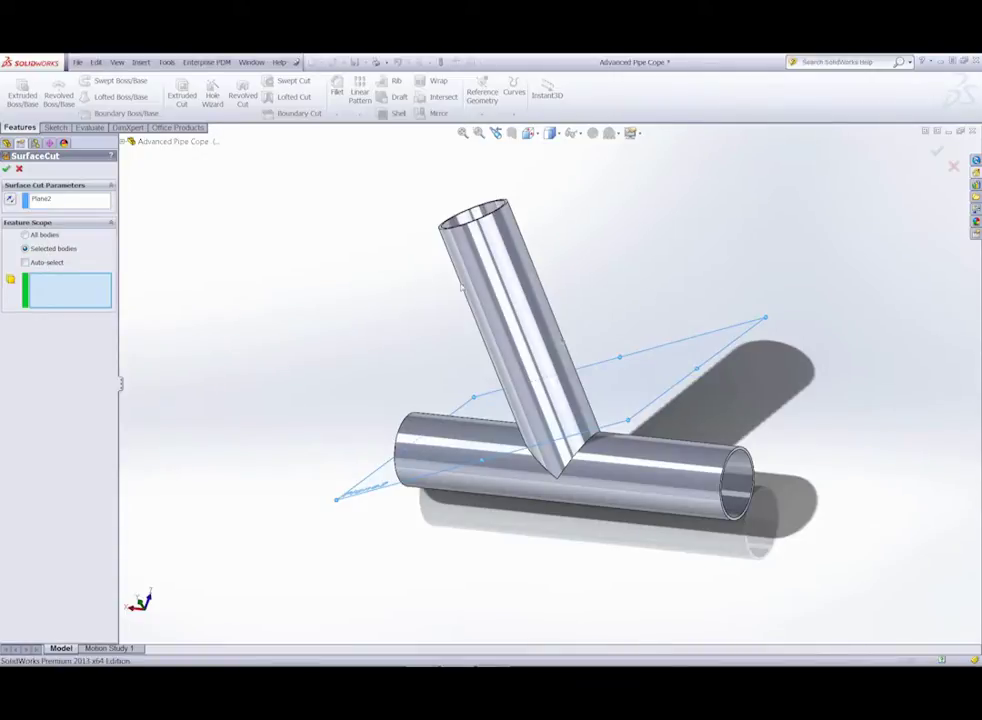
left_click(483, 281)
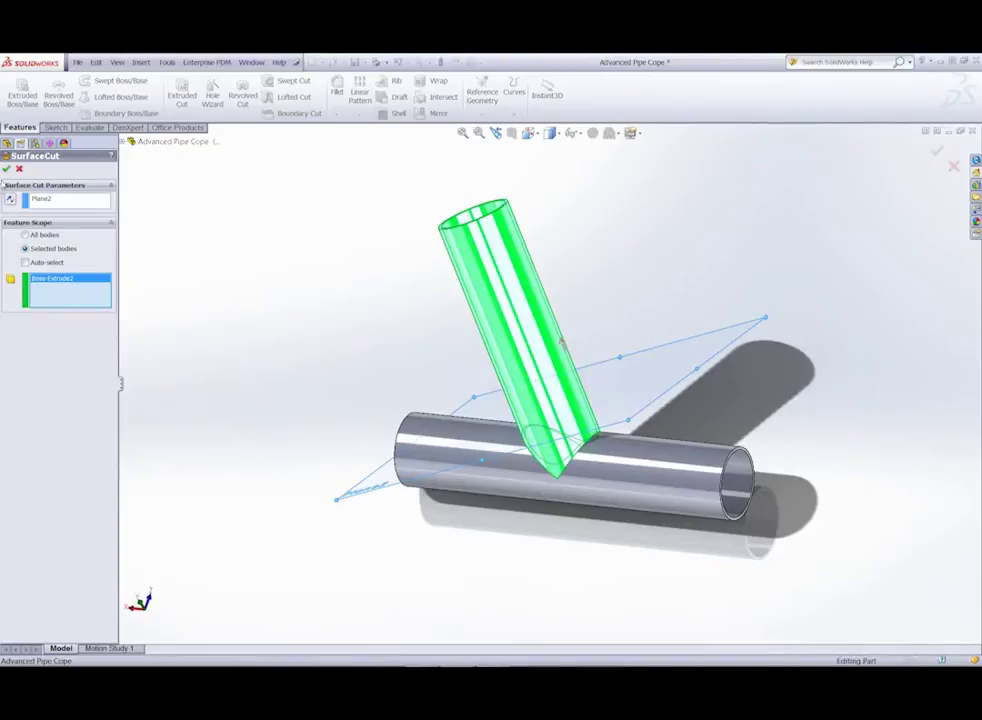
left_click(7, 170)
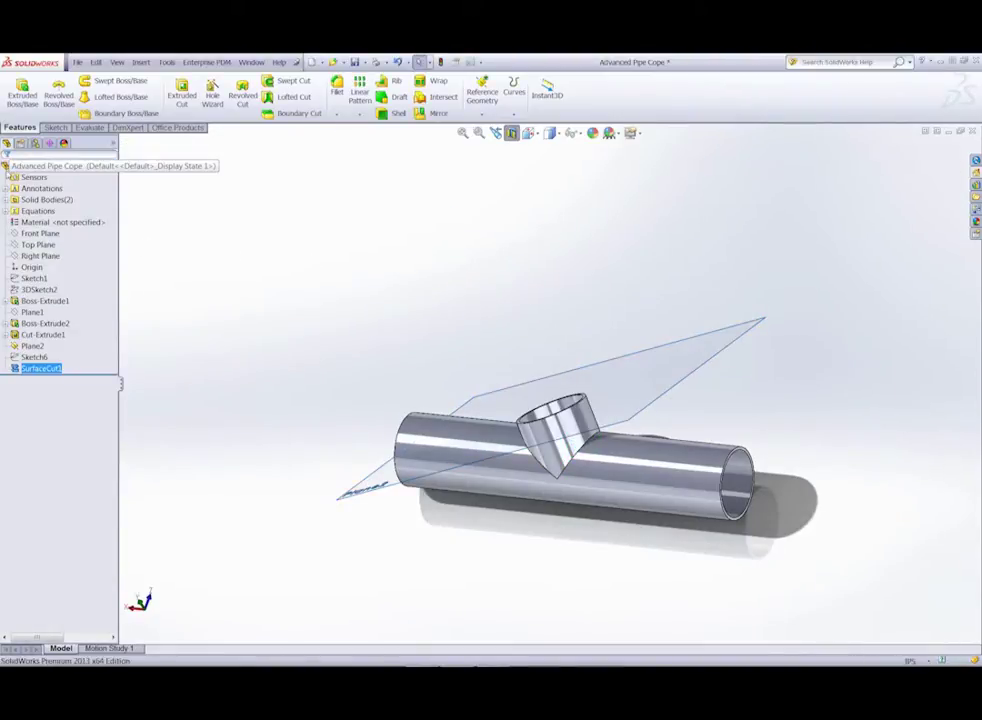
left_click(8, 172)
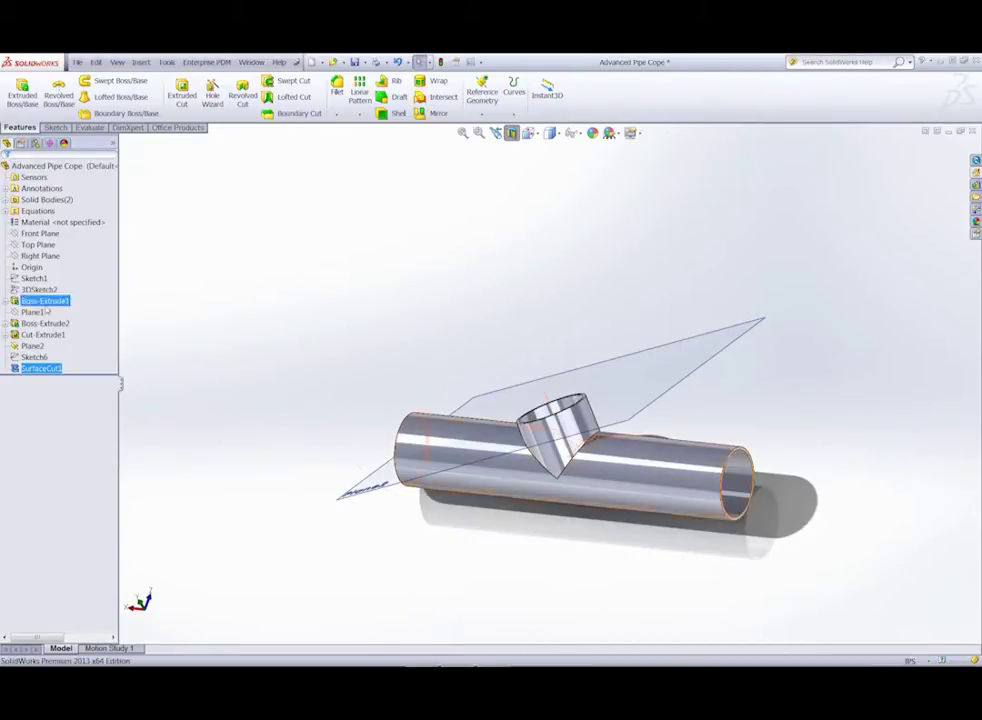
left_click(35, 357)
left_click(35, 357)
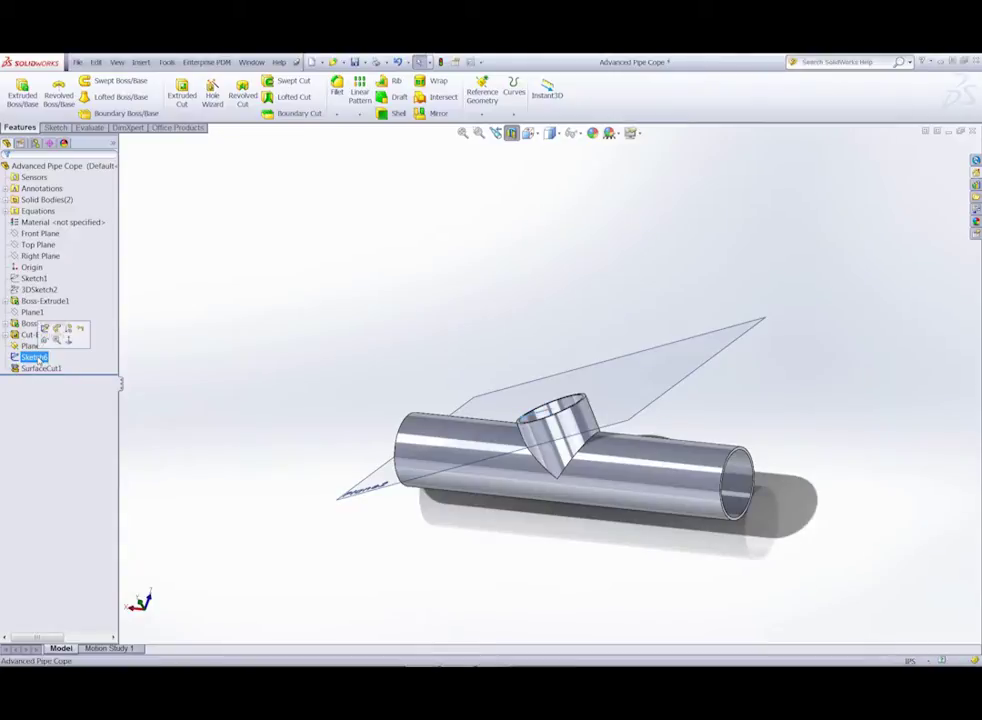
right_click(38, 359)
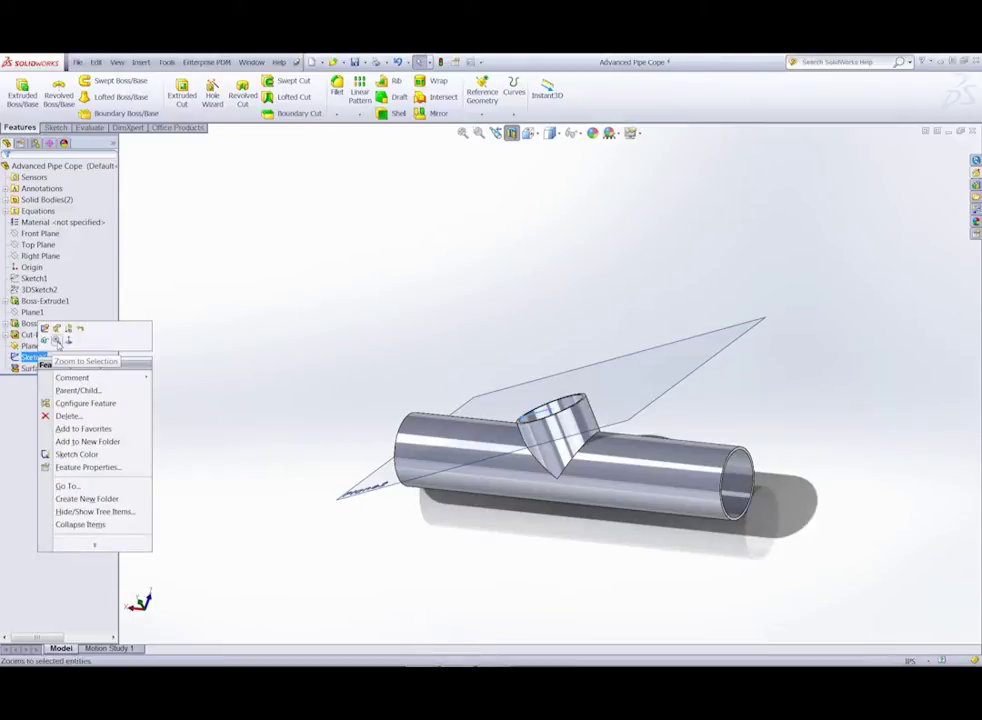
left_click(57, 341)
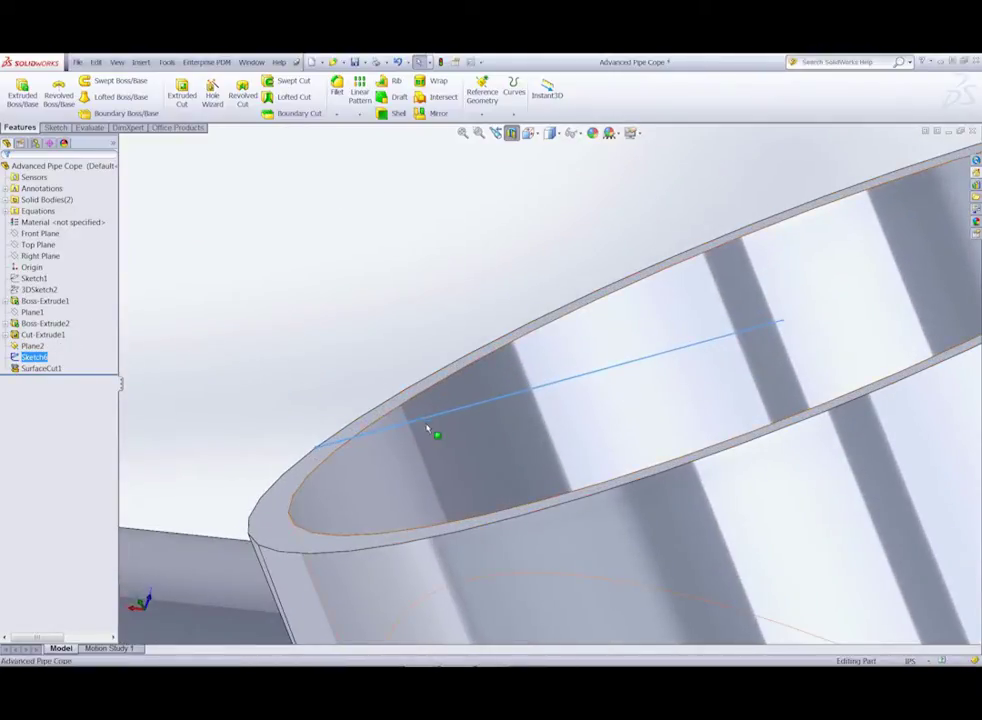
scroll(427, 500, "down", 8)
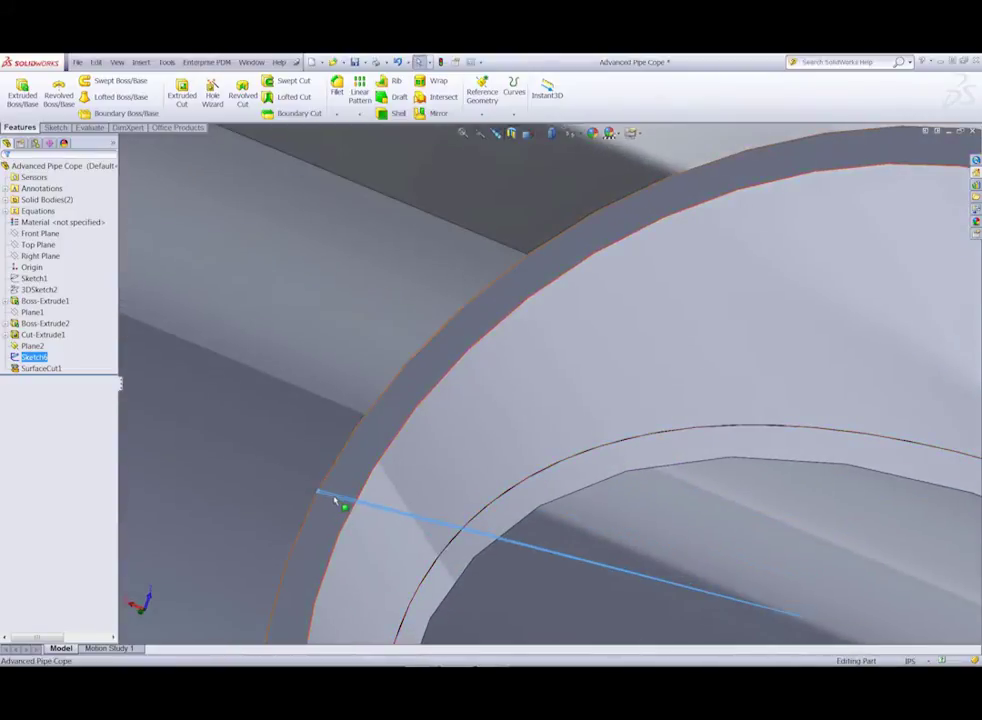
scroll(434, 456, "down", 5)
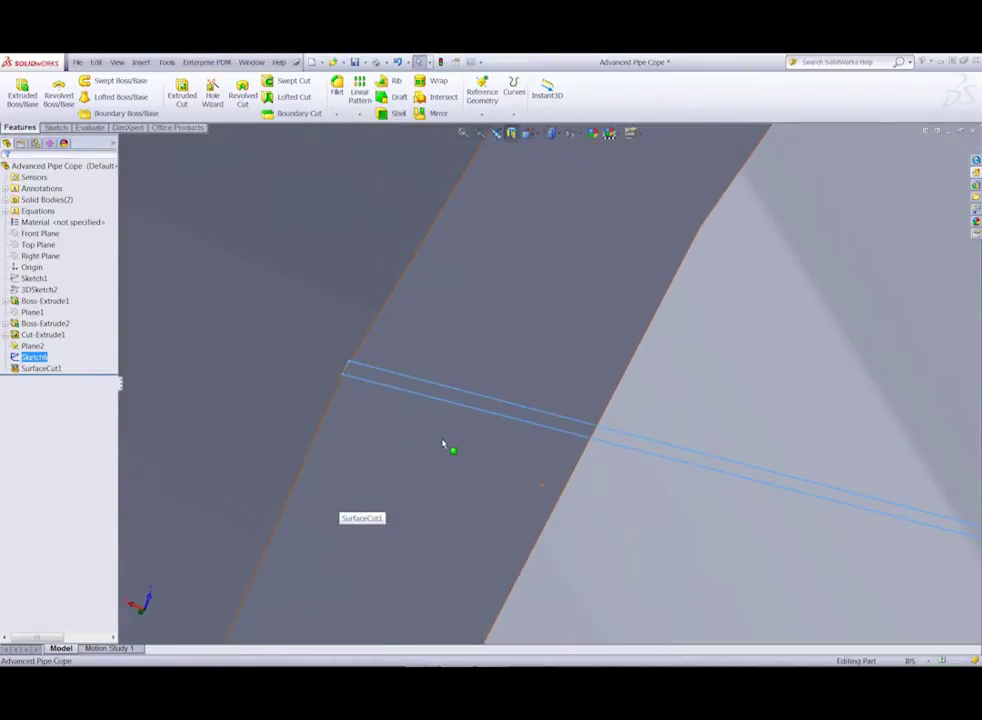
middle_click_drag(447, 448, 558, 453)
scroll(558, 453, "up", 8)
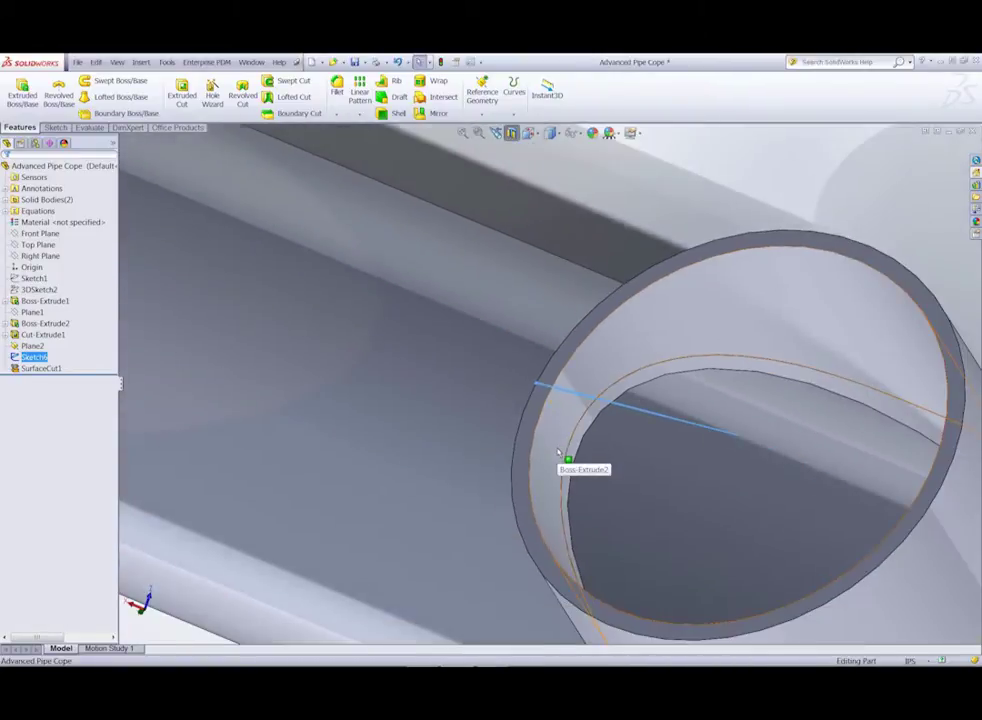
scroll(558, 453, "up", 2)
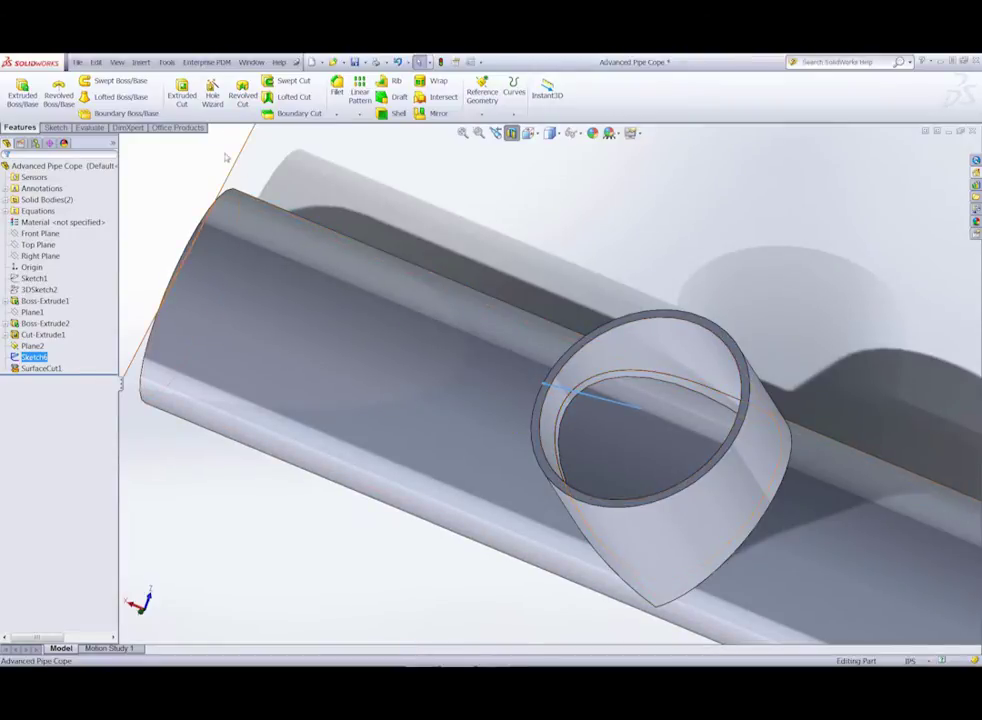
- Extrude-cut Sketch6 reversed and Through All, into only the SurfaceCut1 branch ring body
left_click(182, 100)
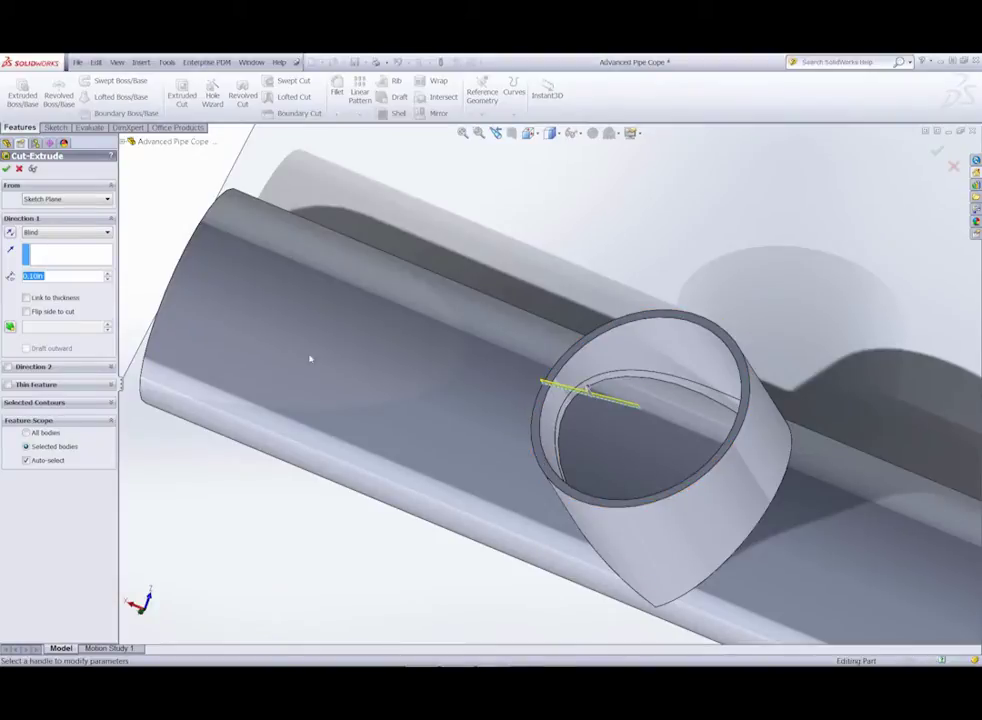
left_click(10, 232)
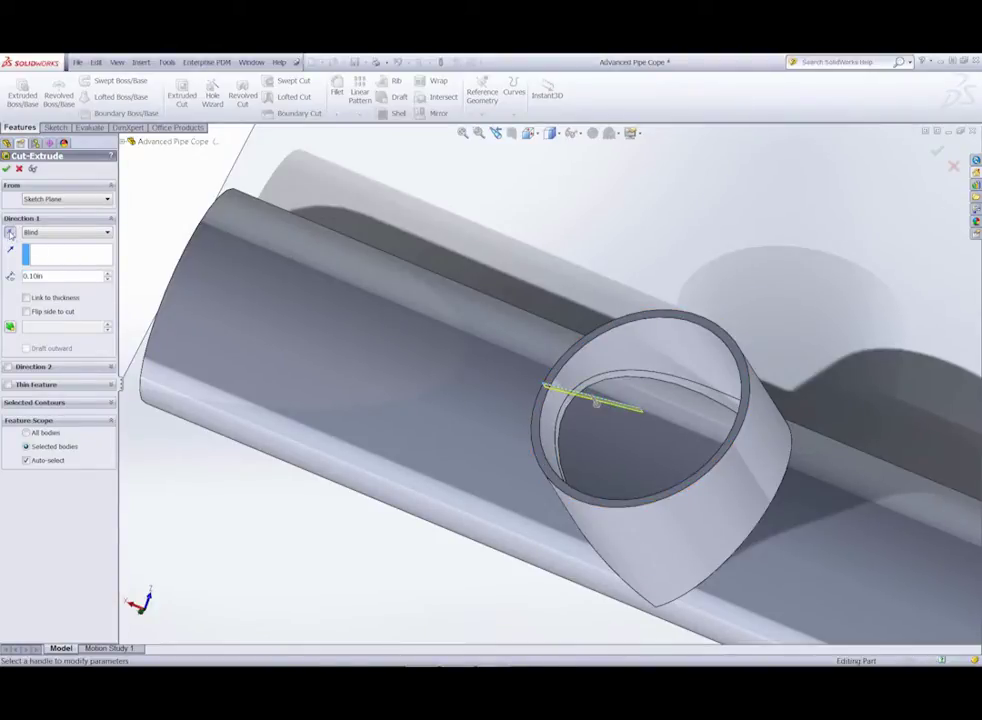
left_click(60, 232)
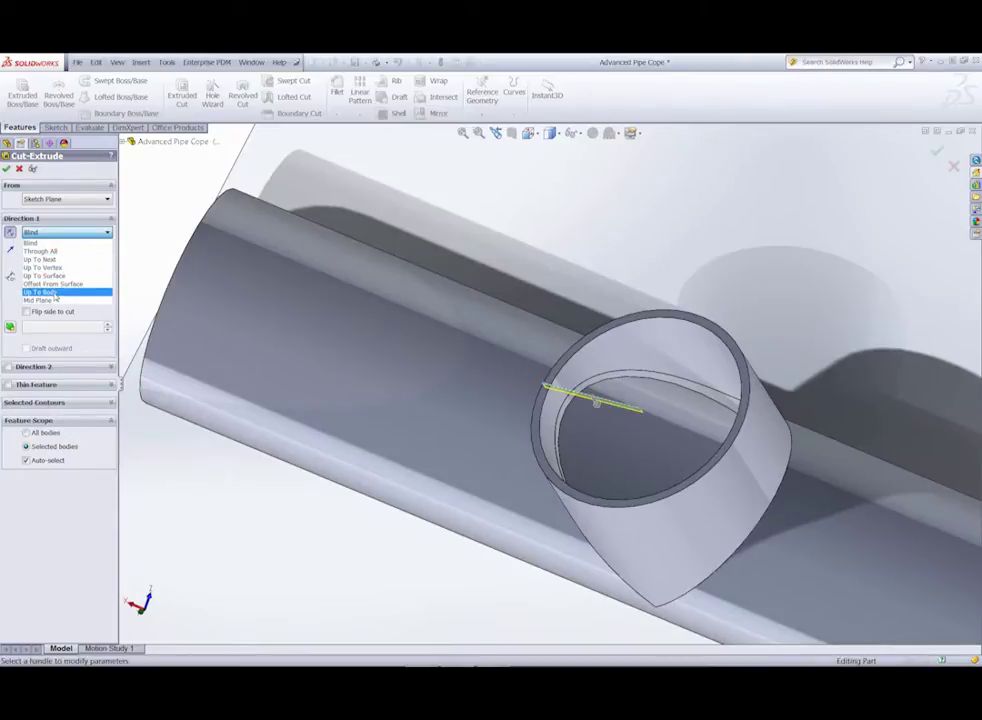
left_click(40, 251)
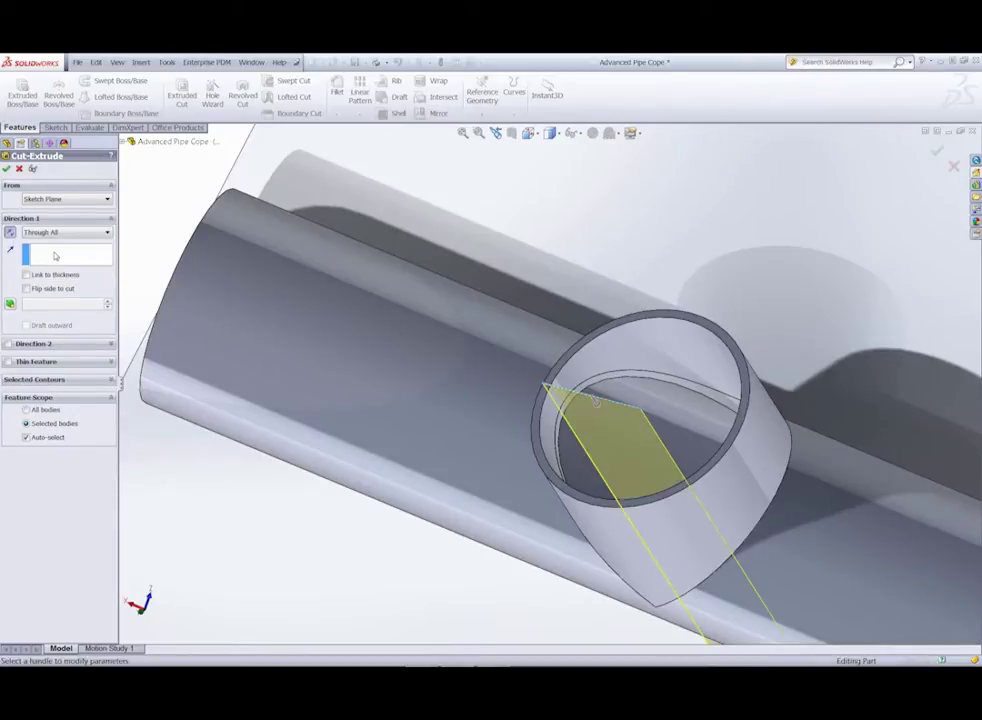
left_click(43, 441)
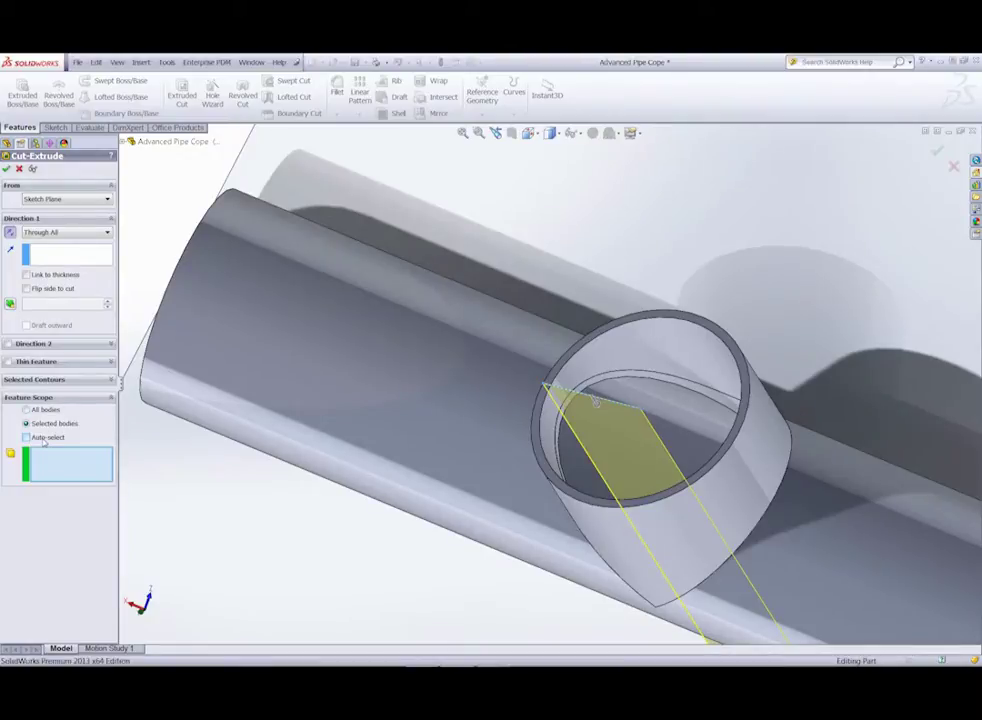
left_click(652, 346)
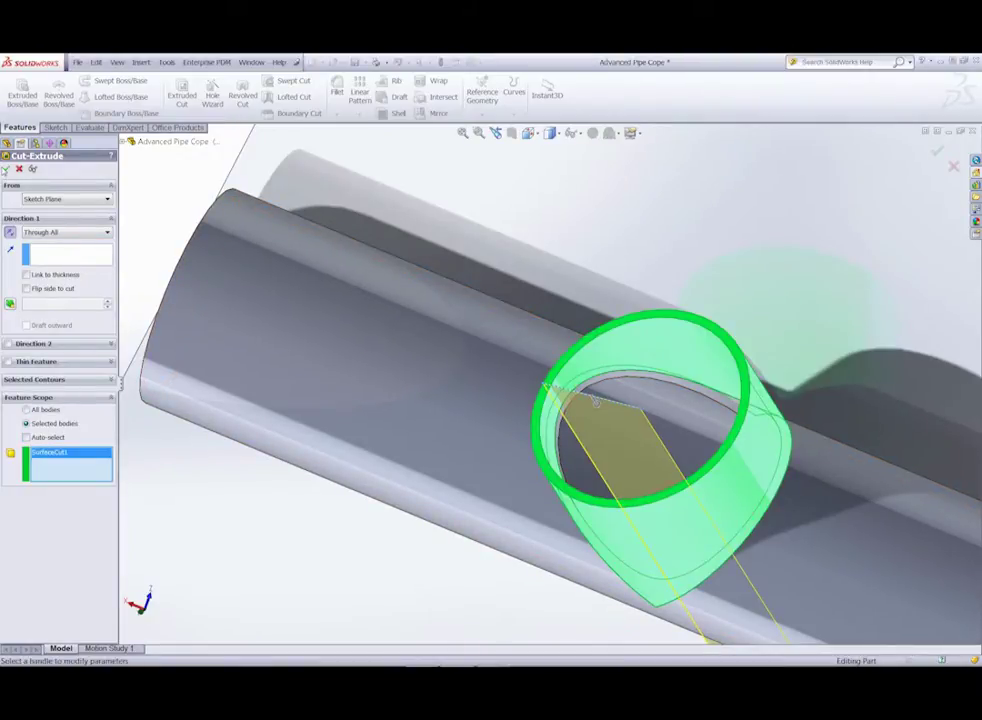
left_click(8, 170)
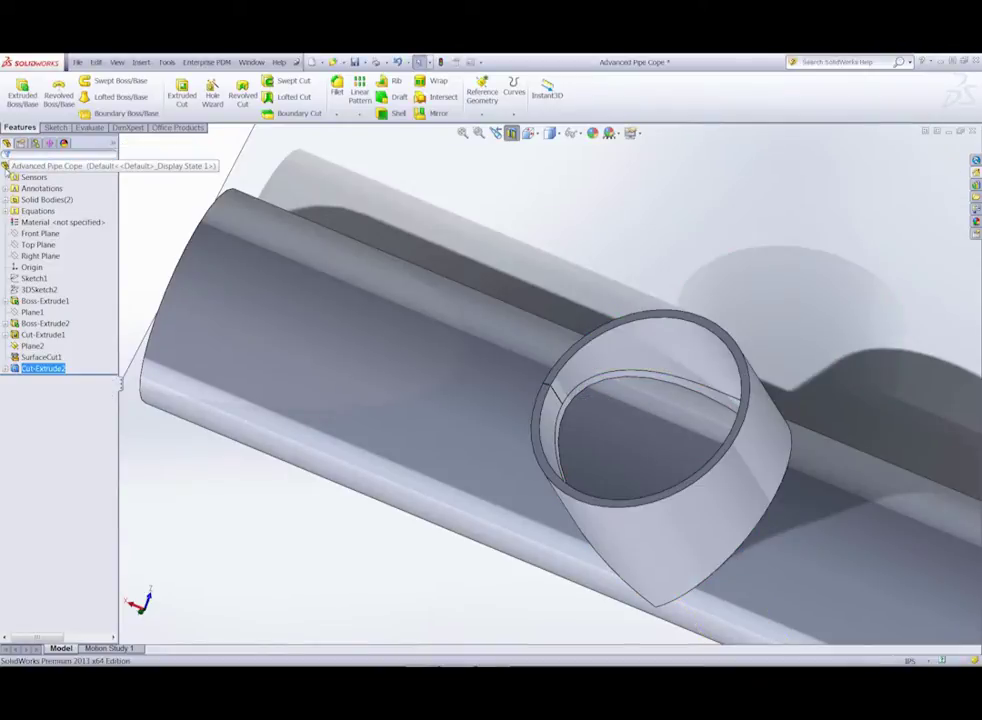
- Hide the Cut-Extrude1 main pipe body and orbit around the remaining split ring
left_click(5, 199)
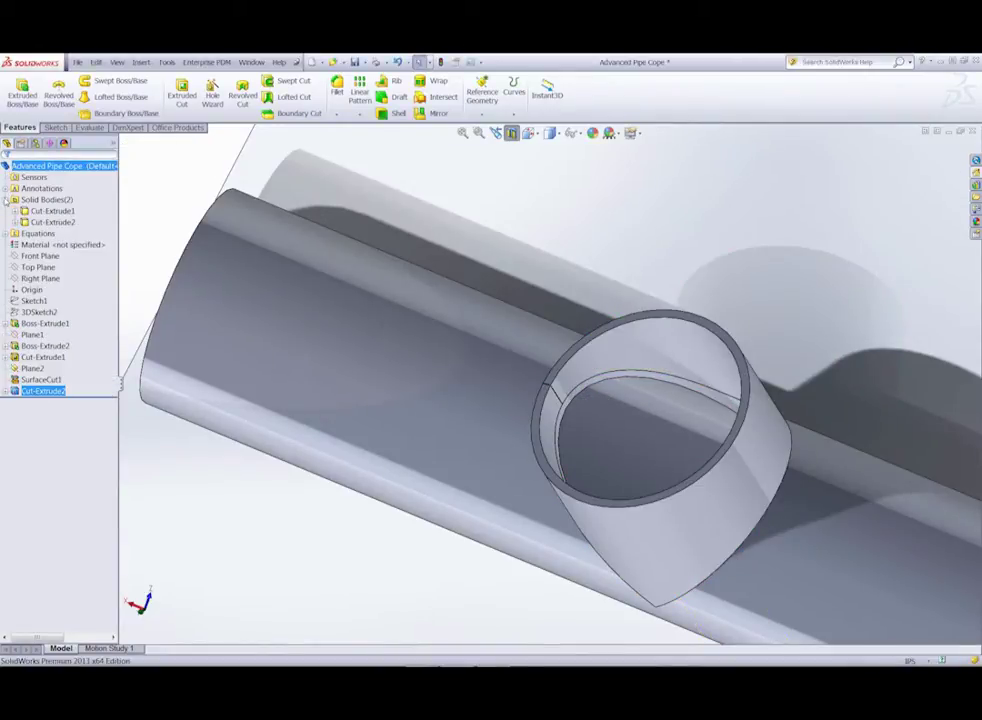
left_click(48, 211)
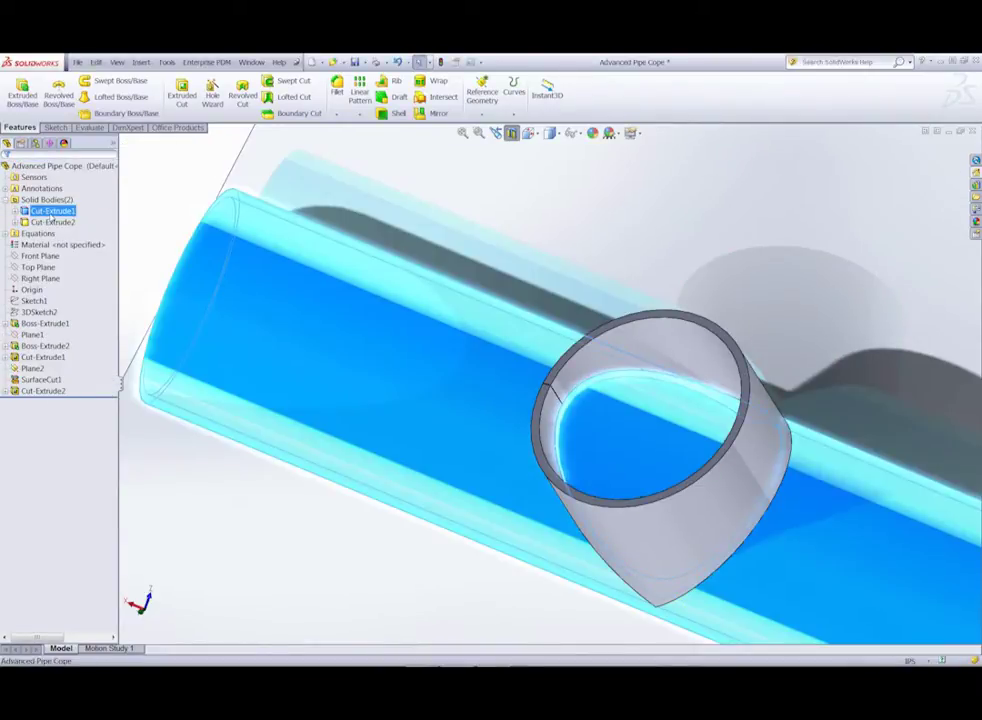
right_click(50, 212)
left_click(69, 196)
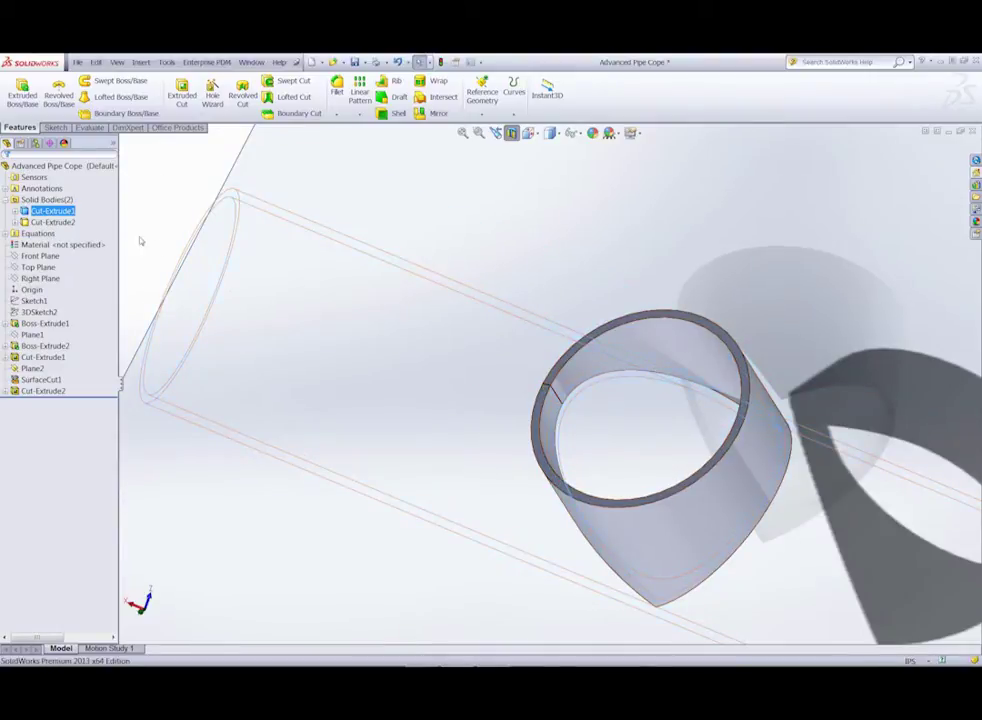
left_click(394, 561)
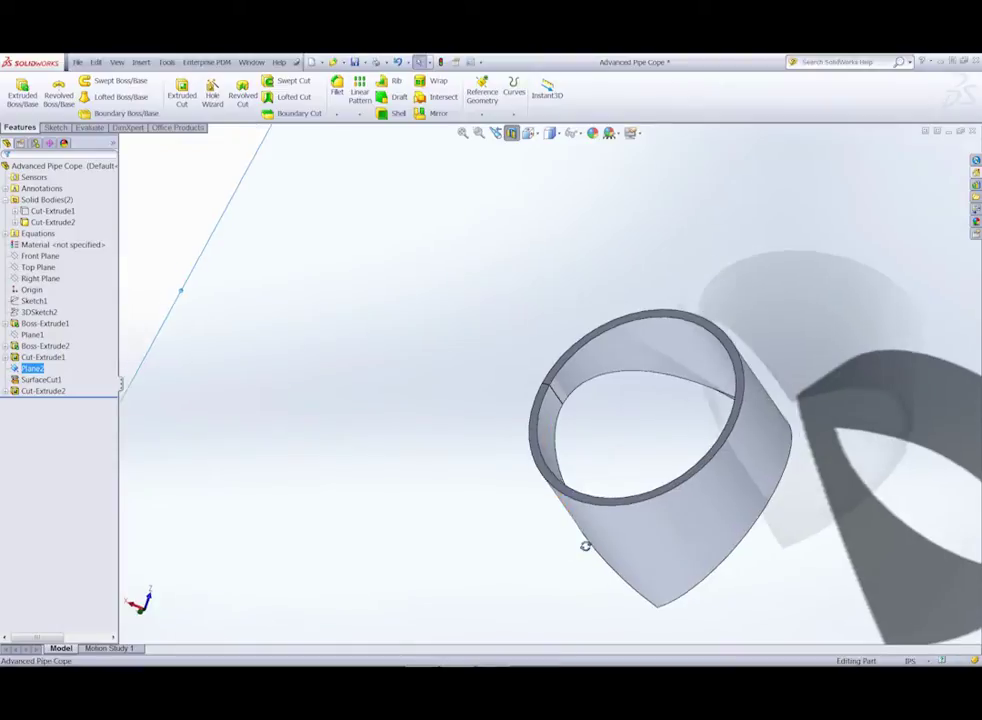
middle_click_drag(585, 543, 473, 162)
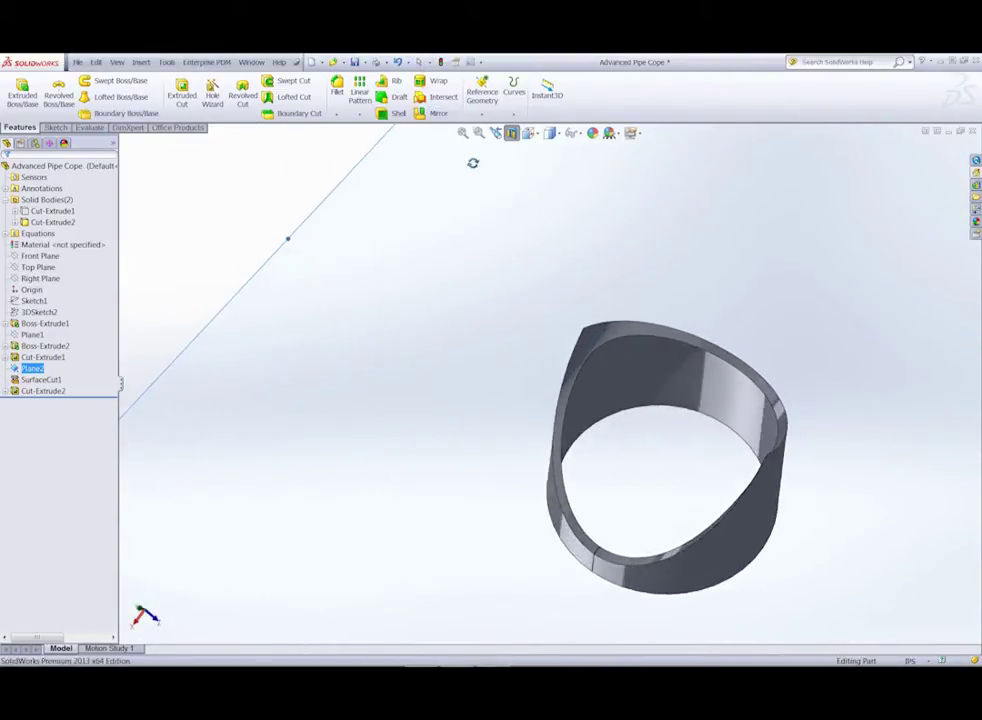
- Enable the Sheet Metal tool set in the CommandManager and show its tools
right_click(32, 368)
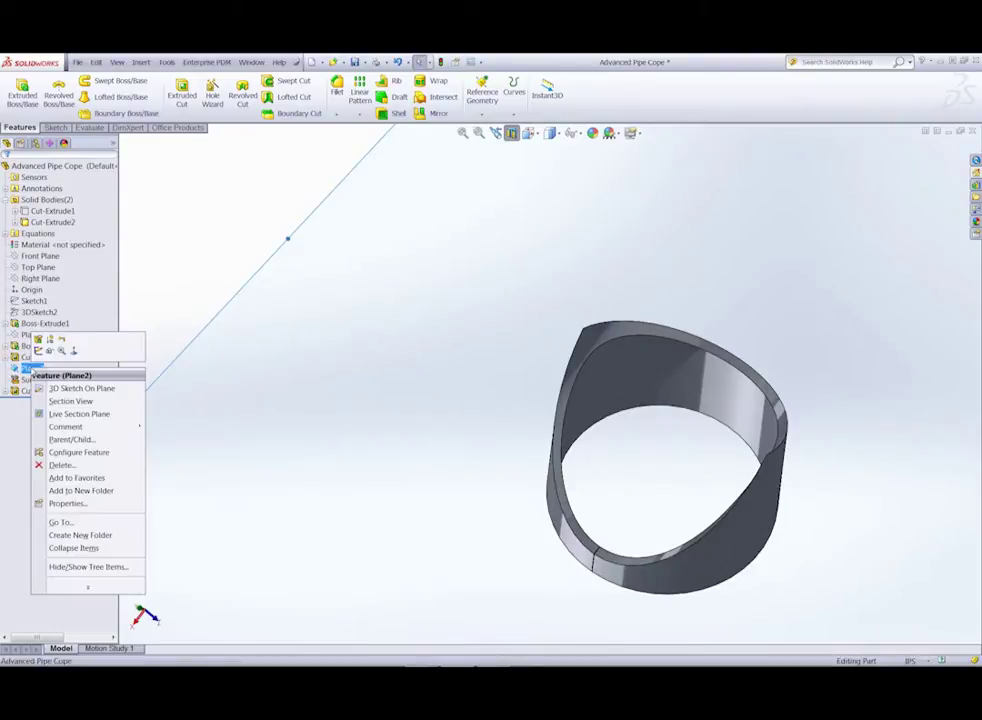
key("Escape")
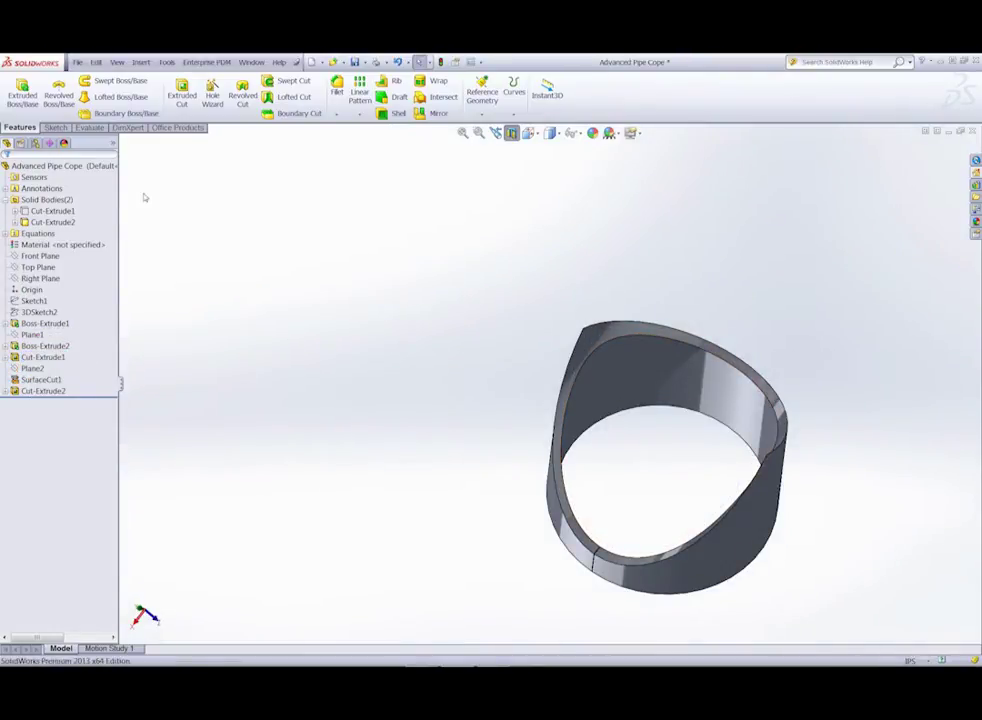
right_click(128, 128)
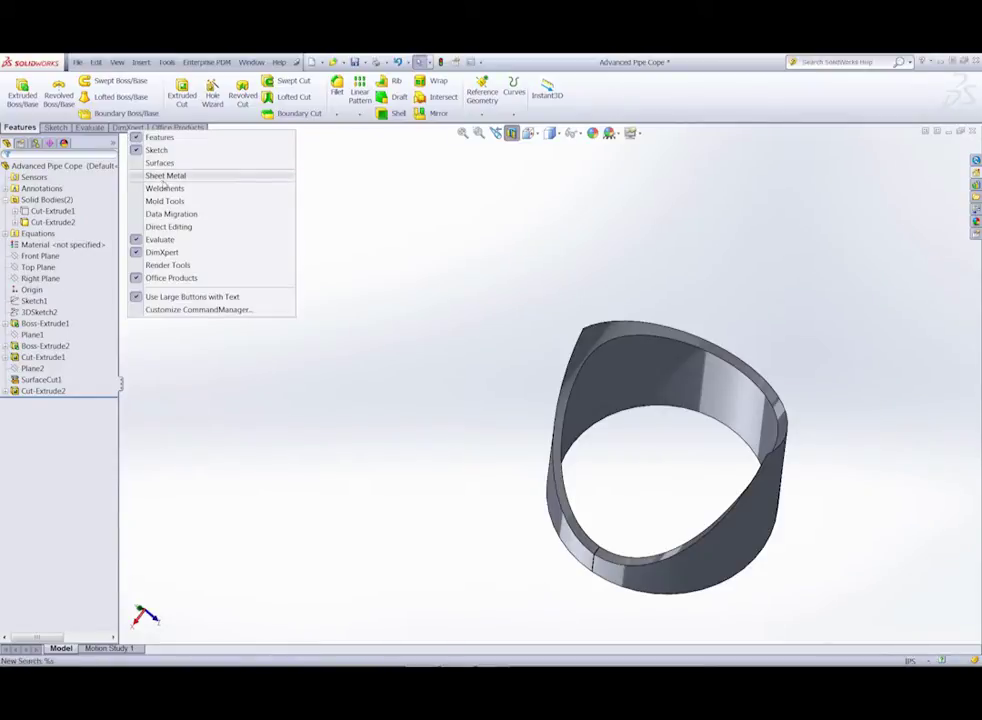
left_click(162, 176)
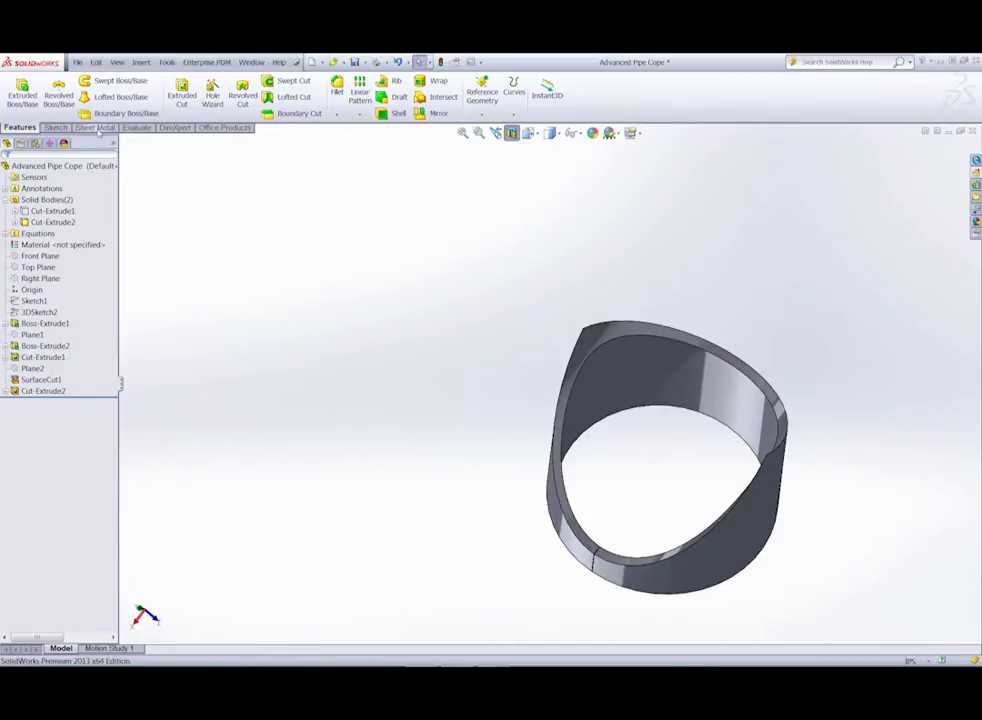
left_click(96, 128)
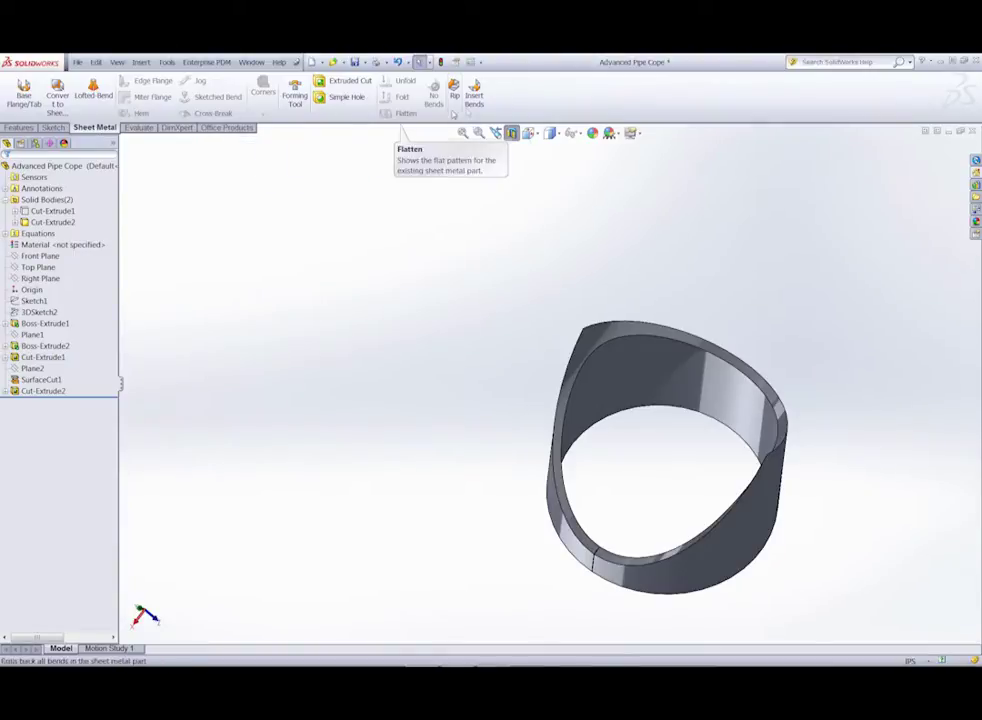
- Insert Bends on the ring with its lower edge fixed, then flatten the part
left_click(476, 102)
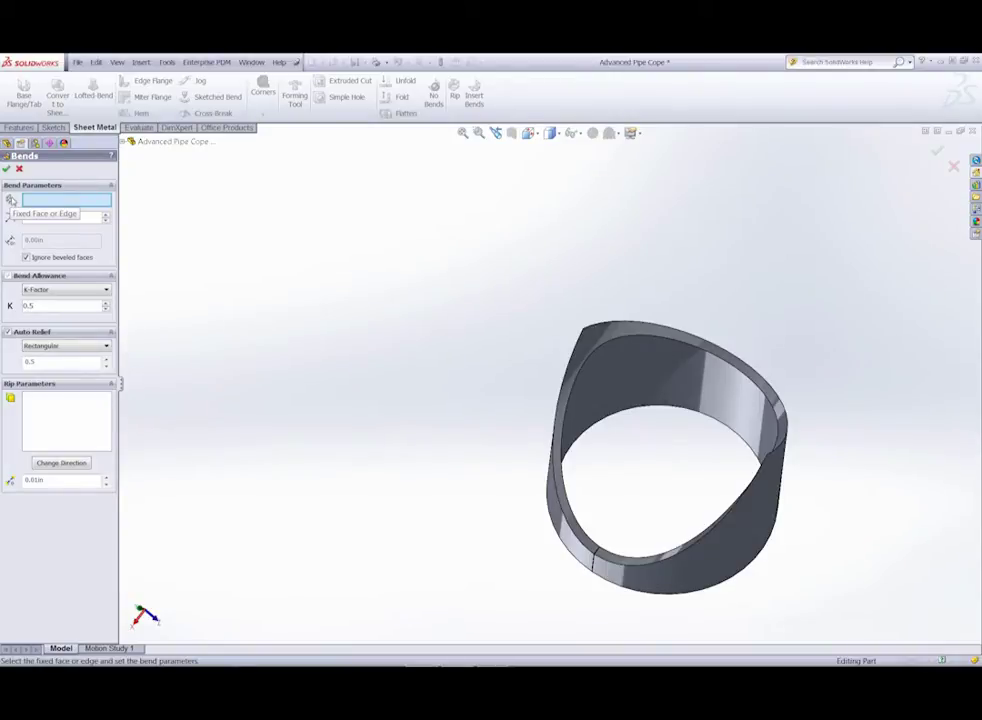
left_click(591, 564)
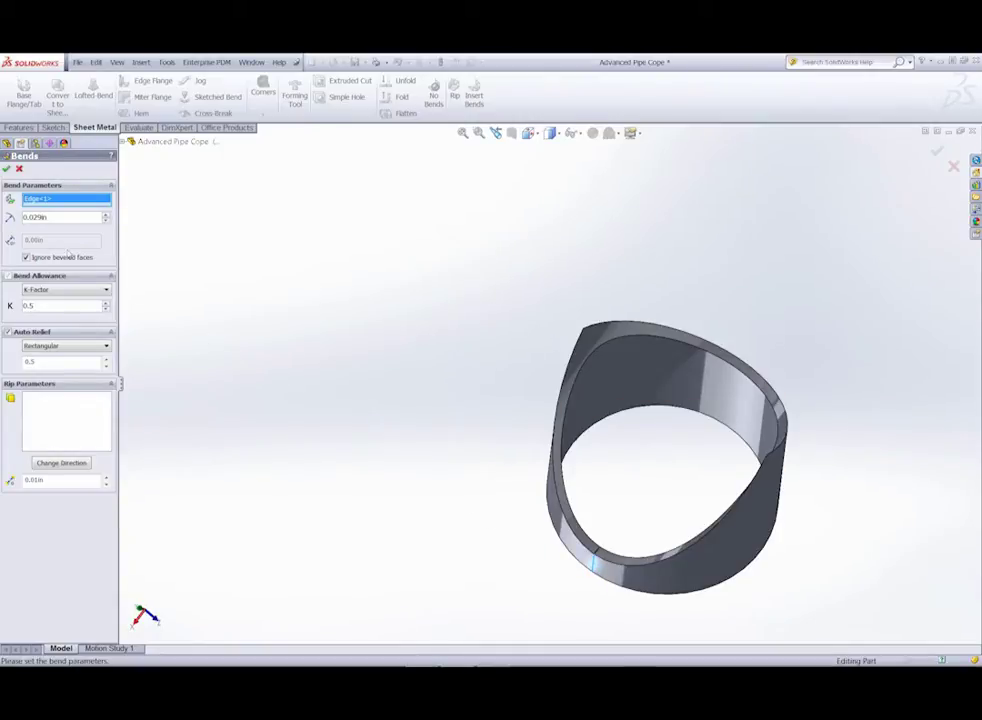
left_click(7, 168)
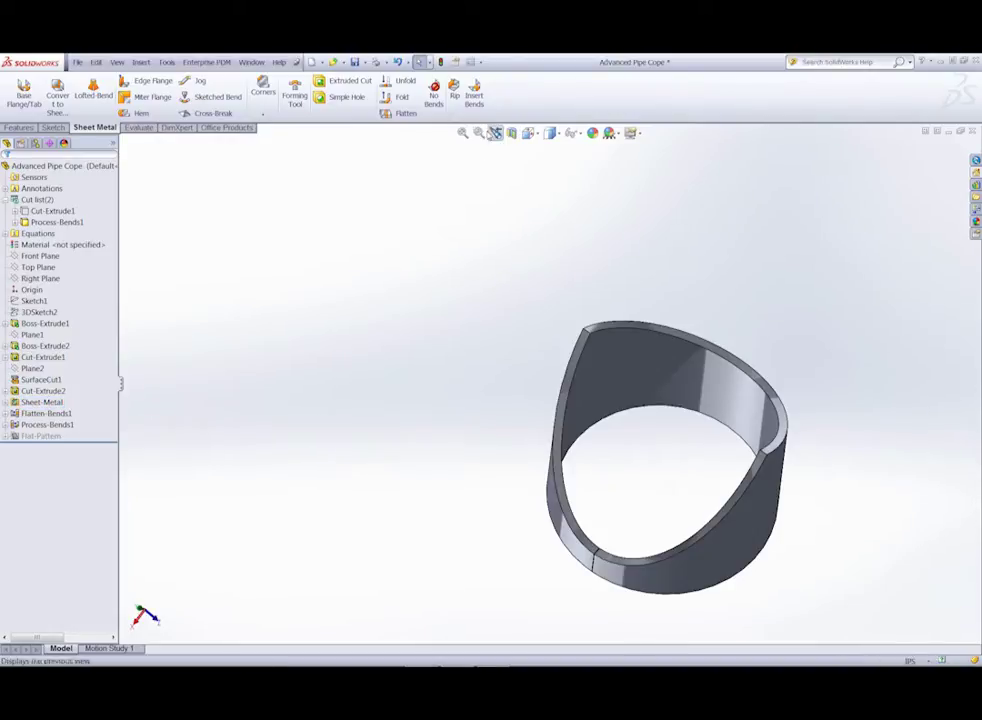
left_click(403, 114)
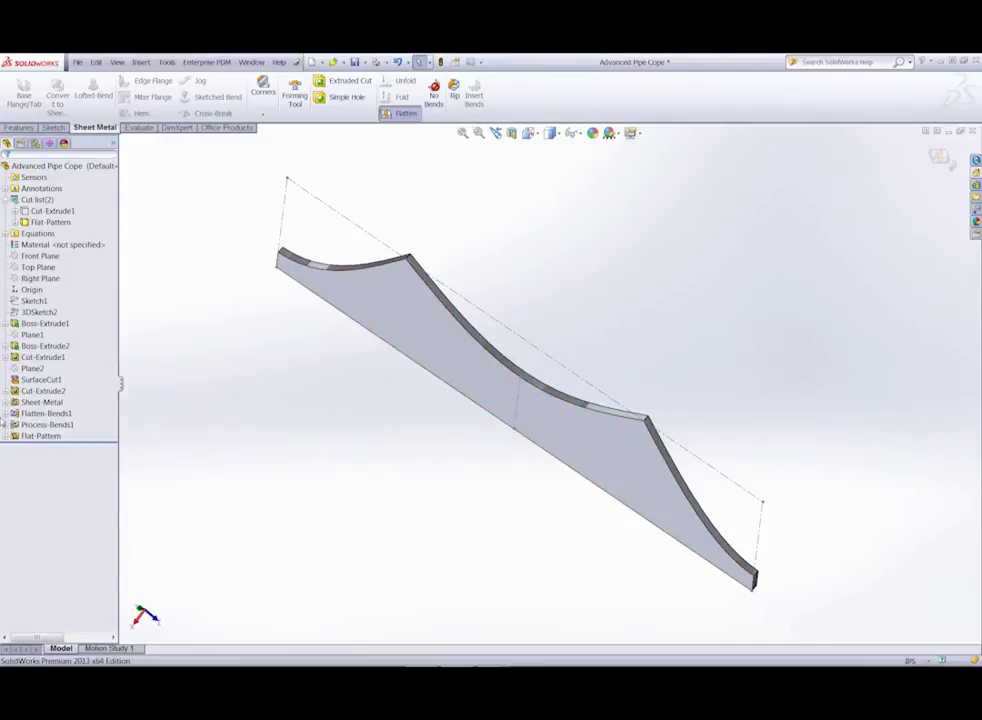
- Start a DXF/DWG export of Flat-Pattern11, then cancel the Save As dialog
left_click(6, 437)
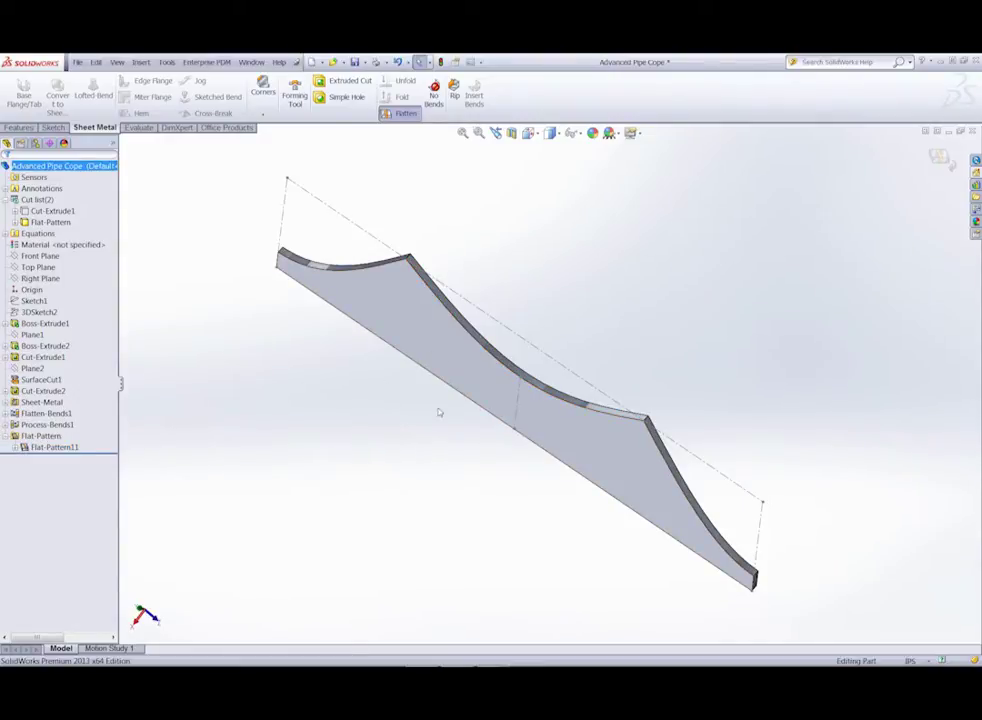
left_click(48, 447)
right_click(45, 447)
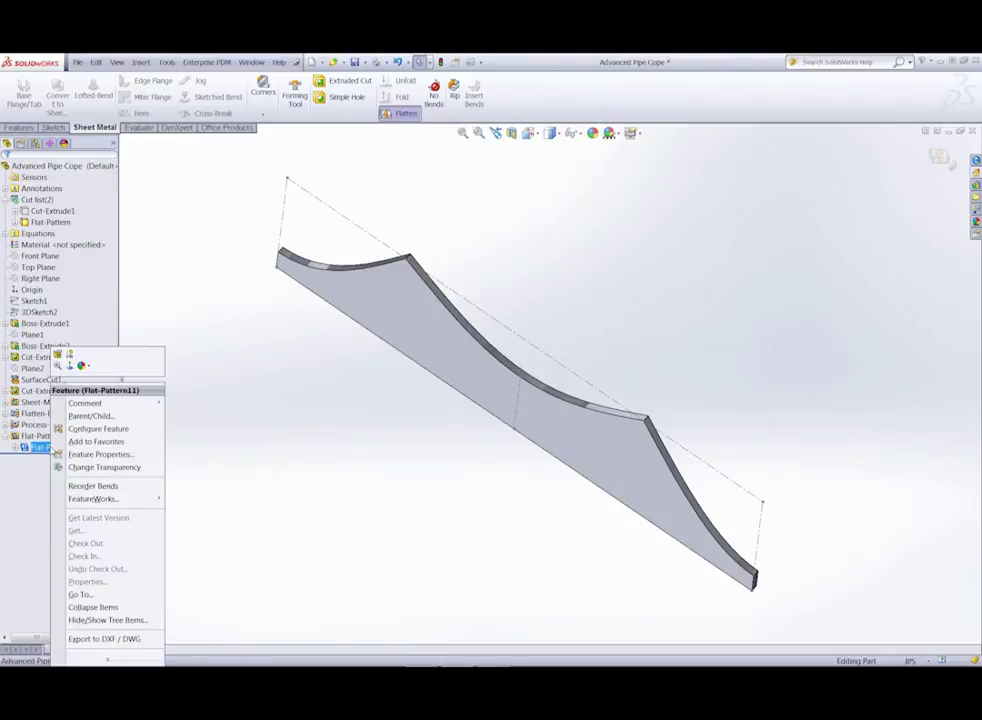
left_click(117, 639)
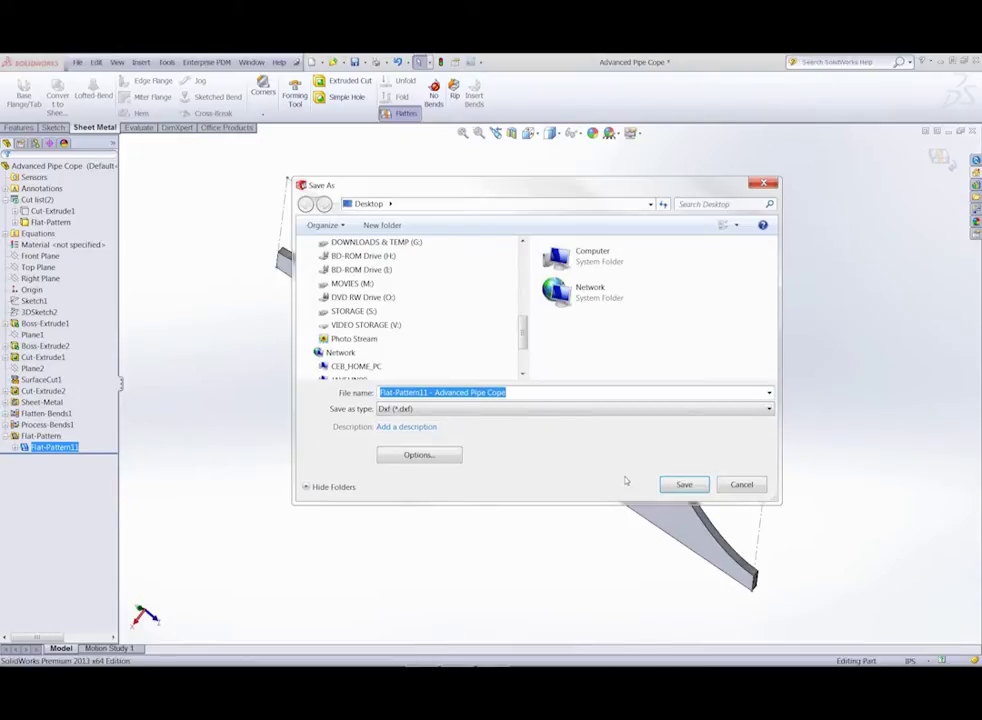
left_click(741, 484)
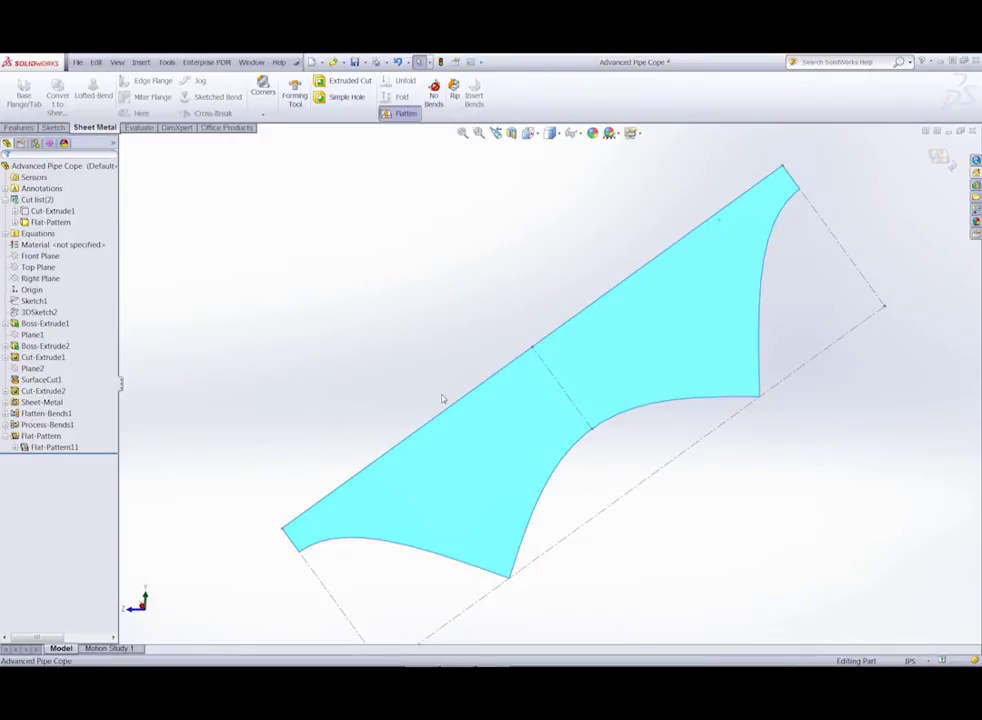
- Orient the view Normal To the flat face so the whole blank outline shows
key("ctrl+7")
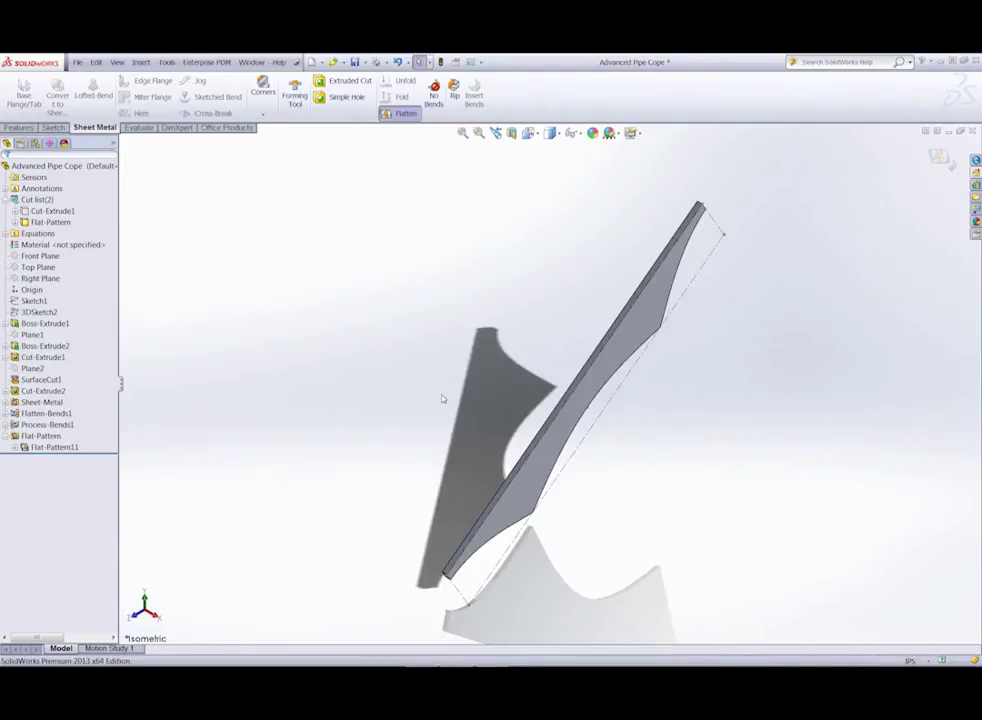
left_click(530, 458)
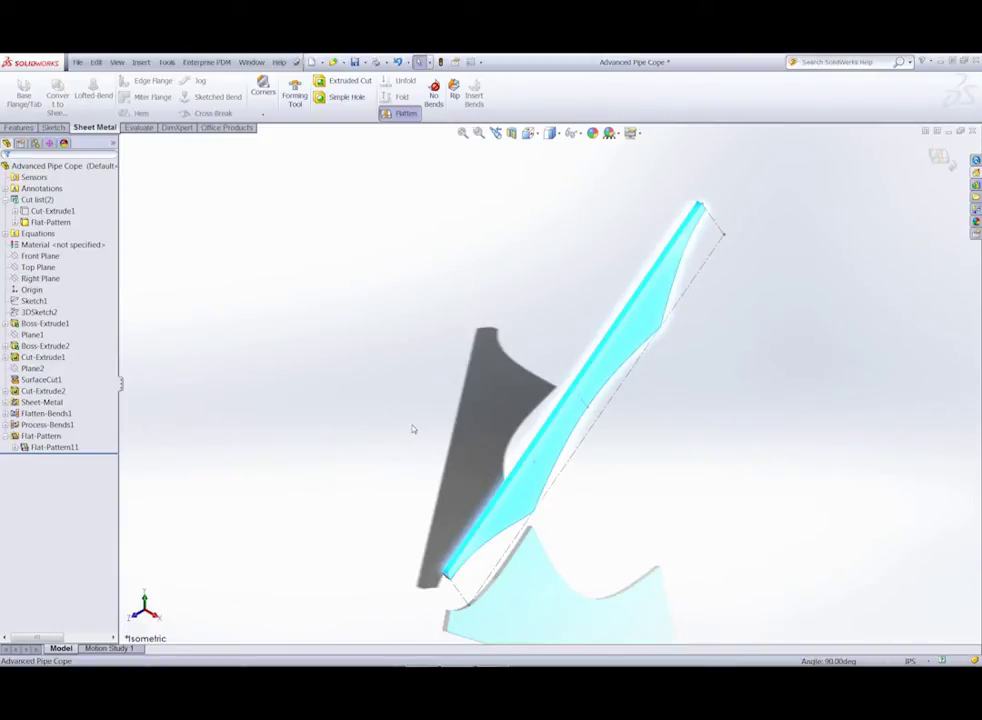
left_click(531, 133)
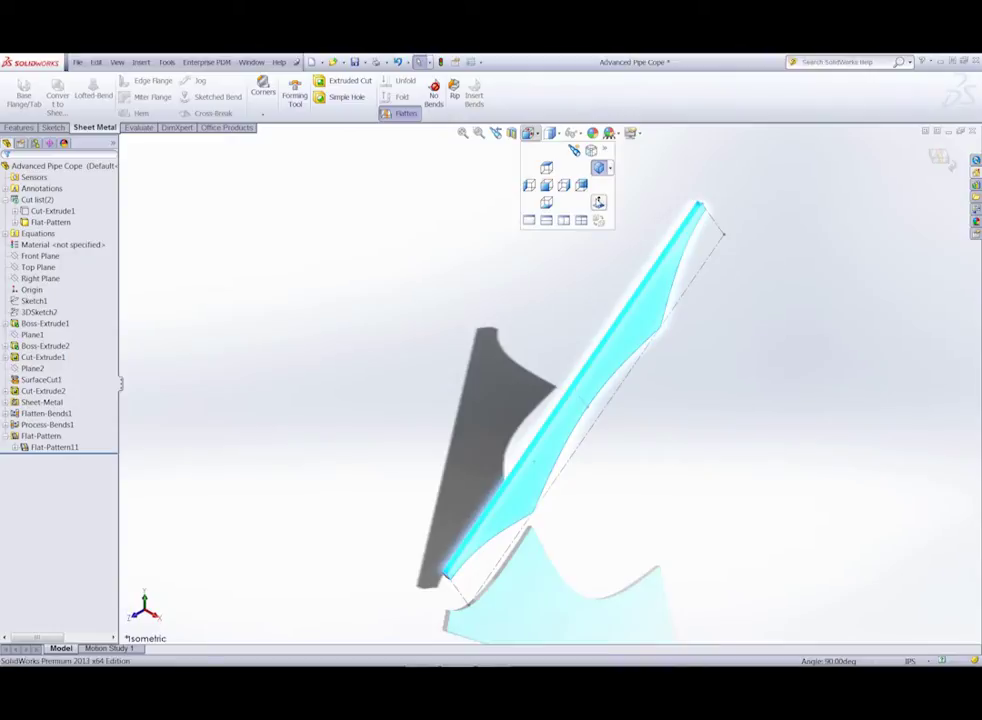
left_click(597, 203)
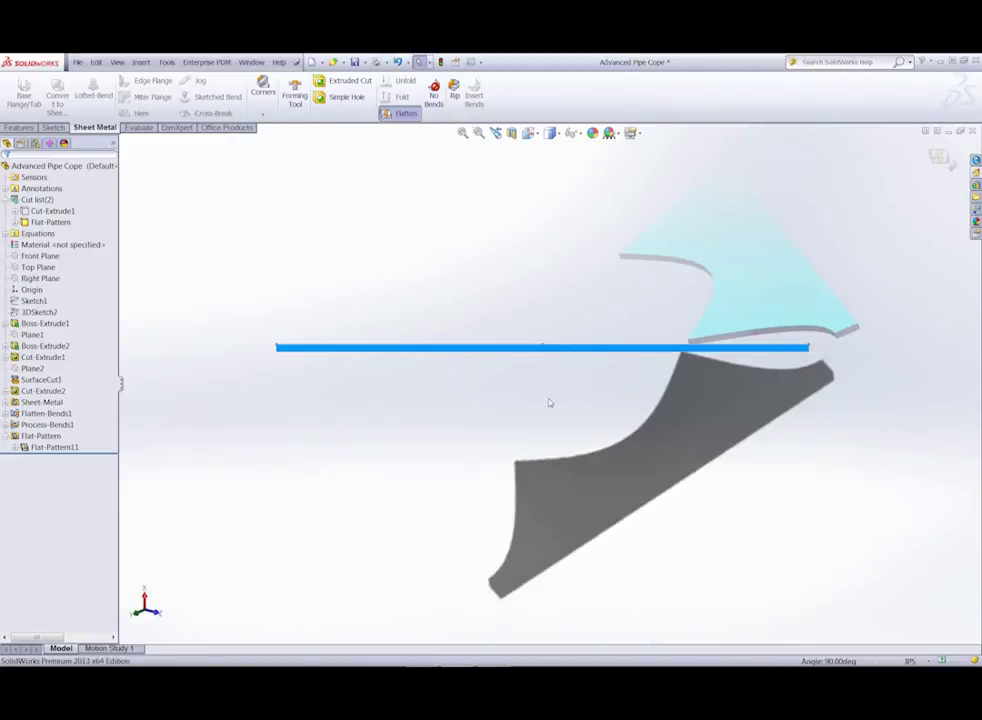
key("shift+Down")
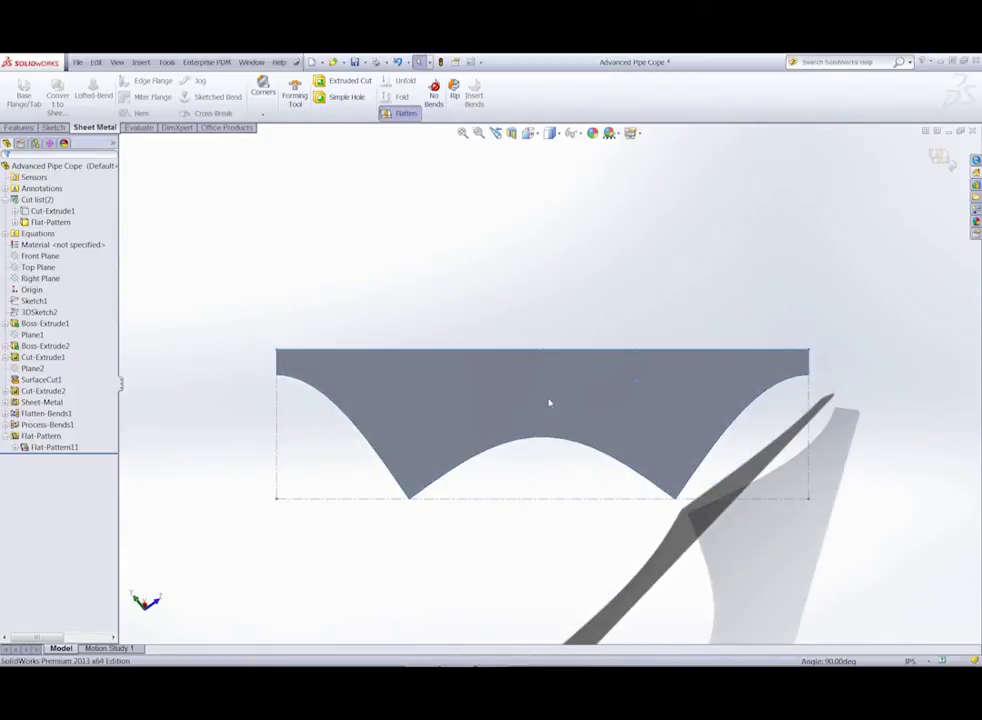
left_click(549, 403)
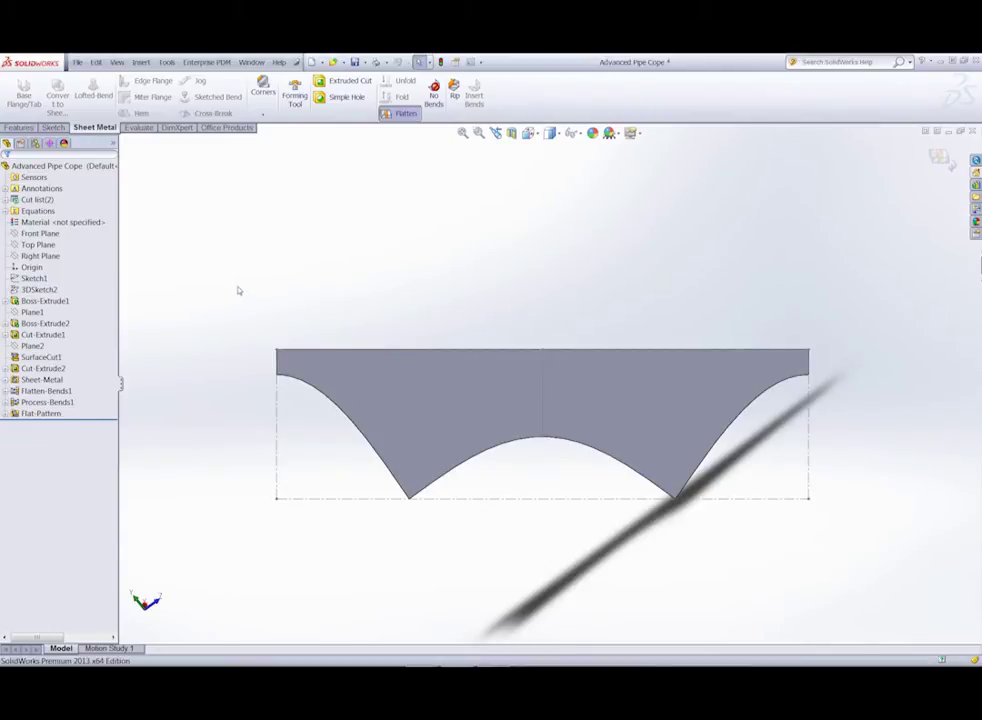
- Make a drawing from the part on an A4 (ISO) sheet with Display sheet format off
left_click(78, 62)
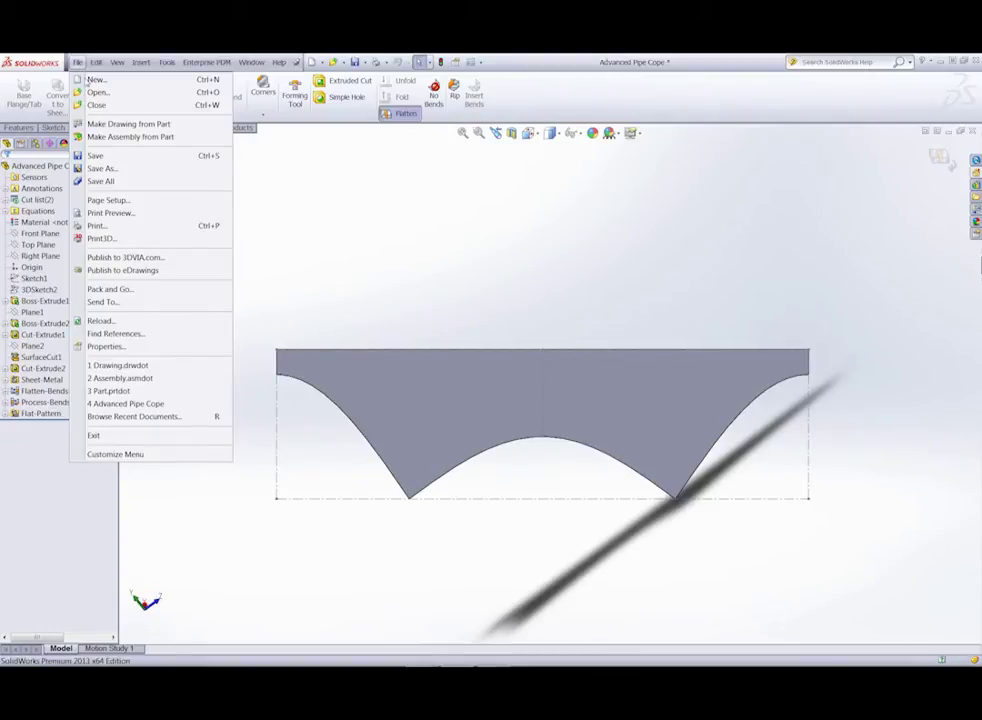
left_click(120, 124)
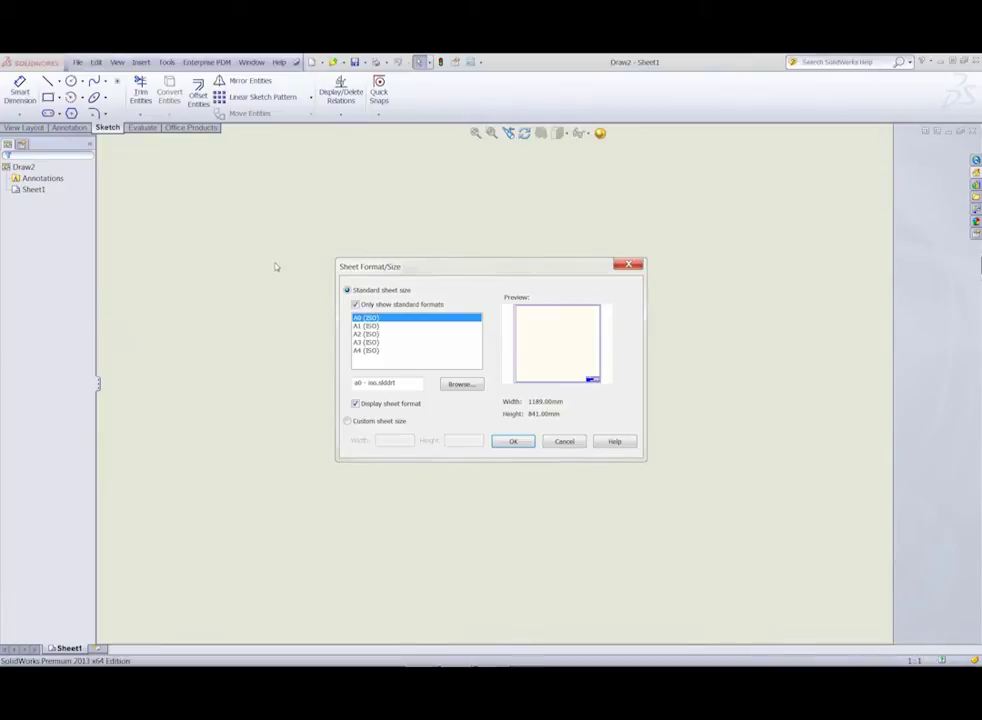
left_click(368, 351)
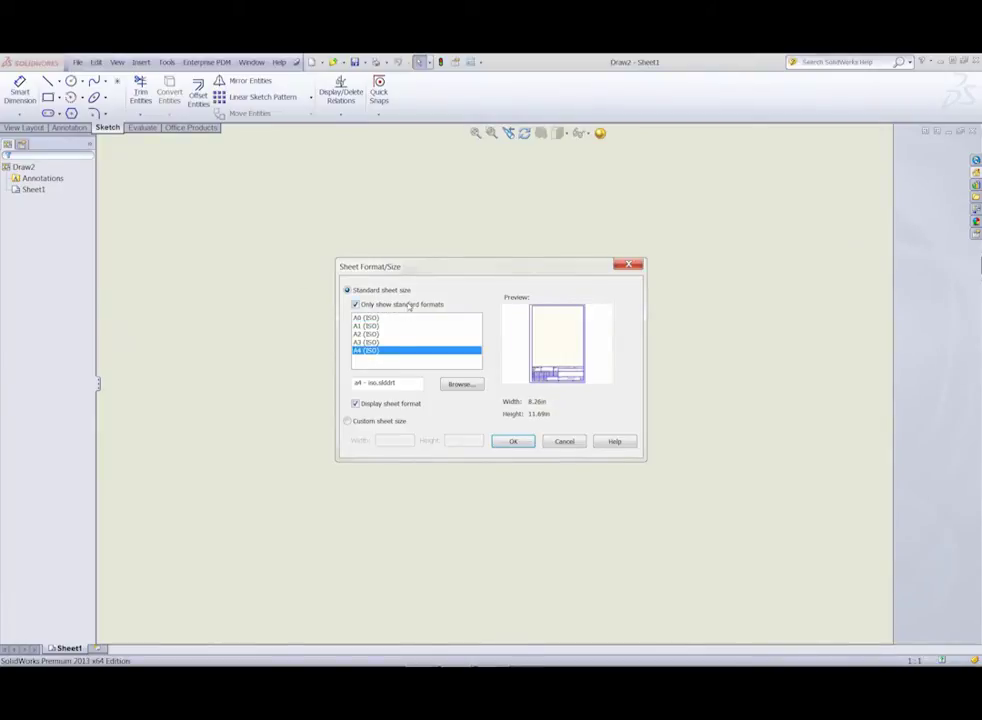
left_click(356, 403)
left_click(514, 442)
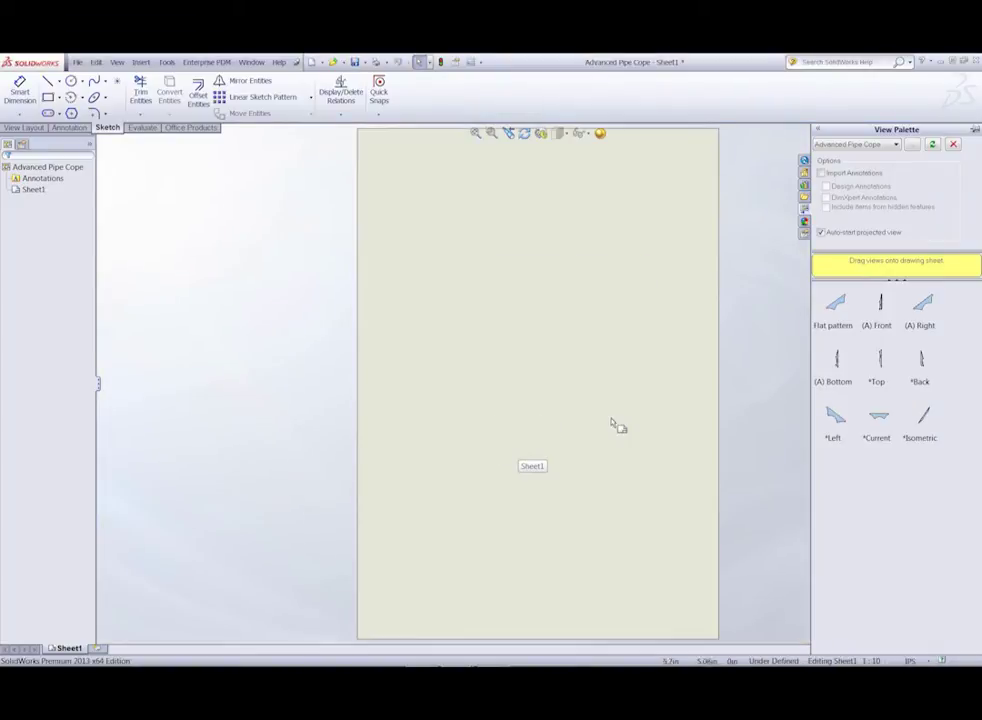
- Place the *Current flat-pattern view on the sheet at a custom 1:1 scale
mouse_move(878, 415)
left_mouse_down()
mouse_move(726, 410)
mouse_move(552, 373)
mouse_move(512, 348)
left_mouse_up()
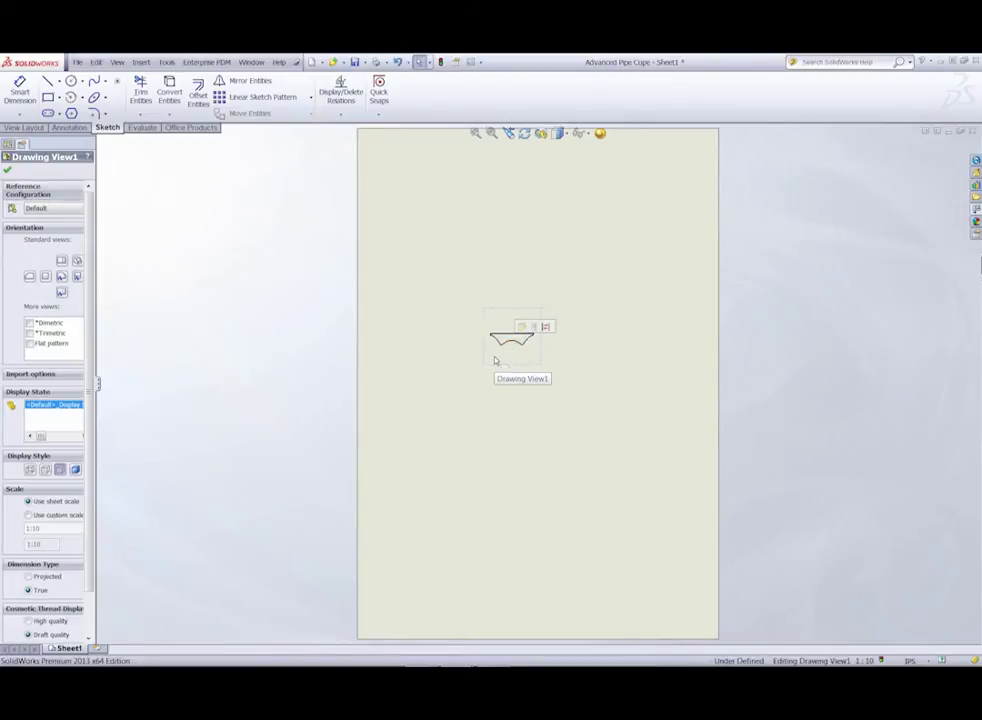
left_click(29, 515)
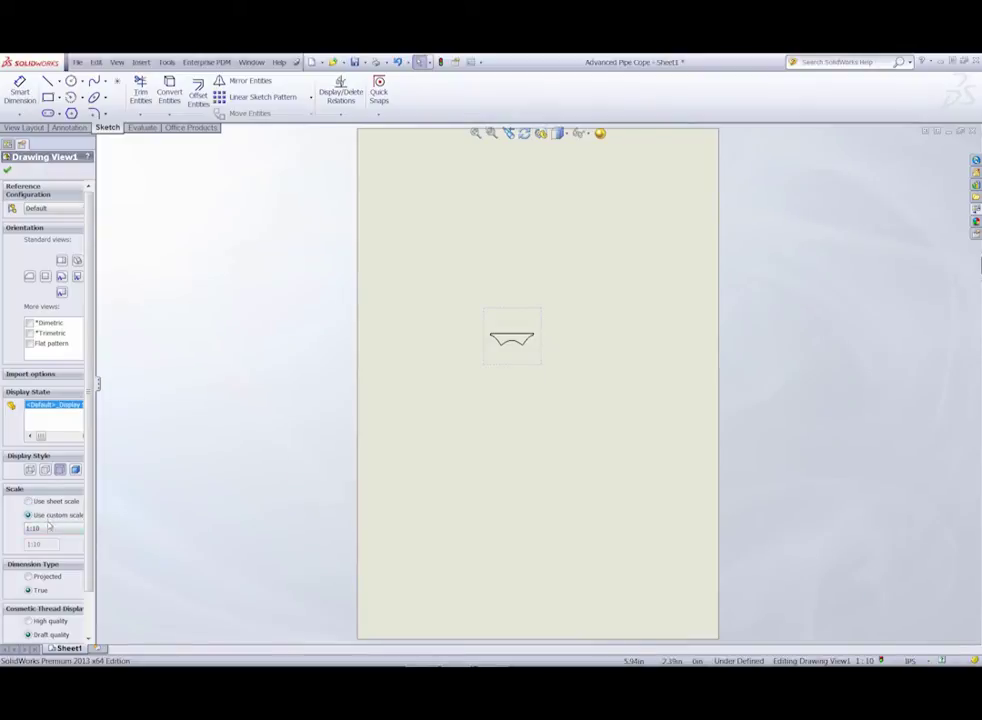
left_click(48, 529)
left_click(32, 547)
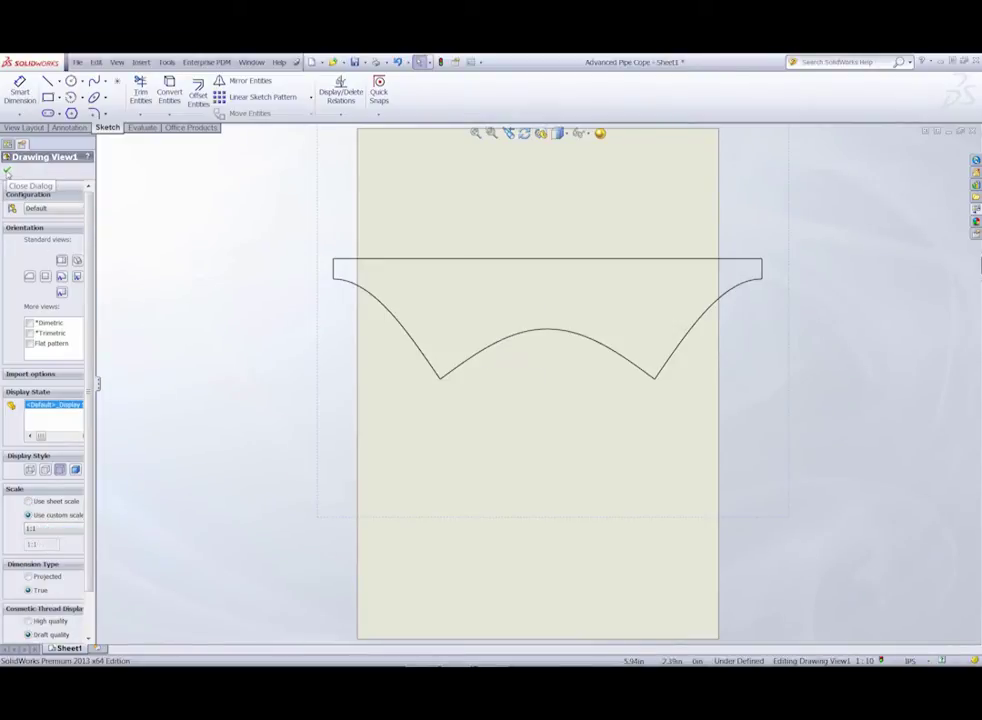
left_click(7, 172)
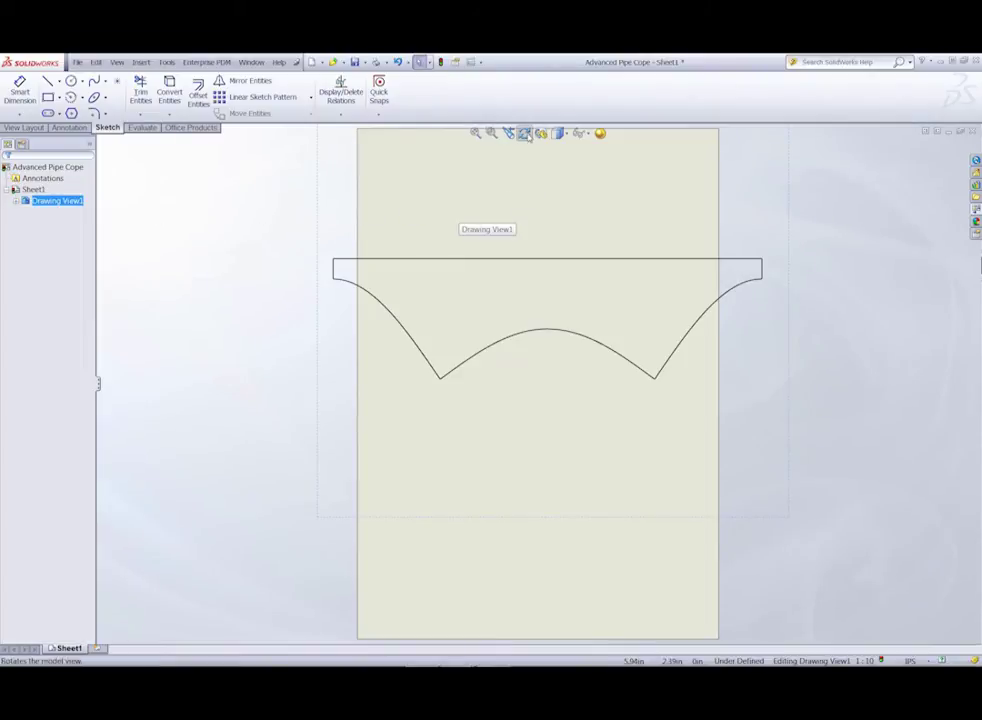
- Rotate Drawing View1 by 90 degrees so the flat pattern stands upright within the A4 sheet
left_click(524, 133)
double_click(87, 81)
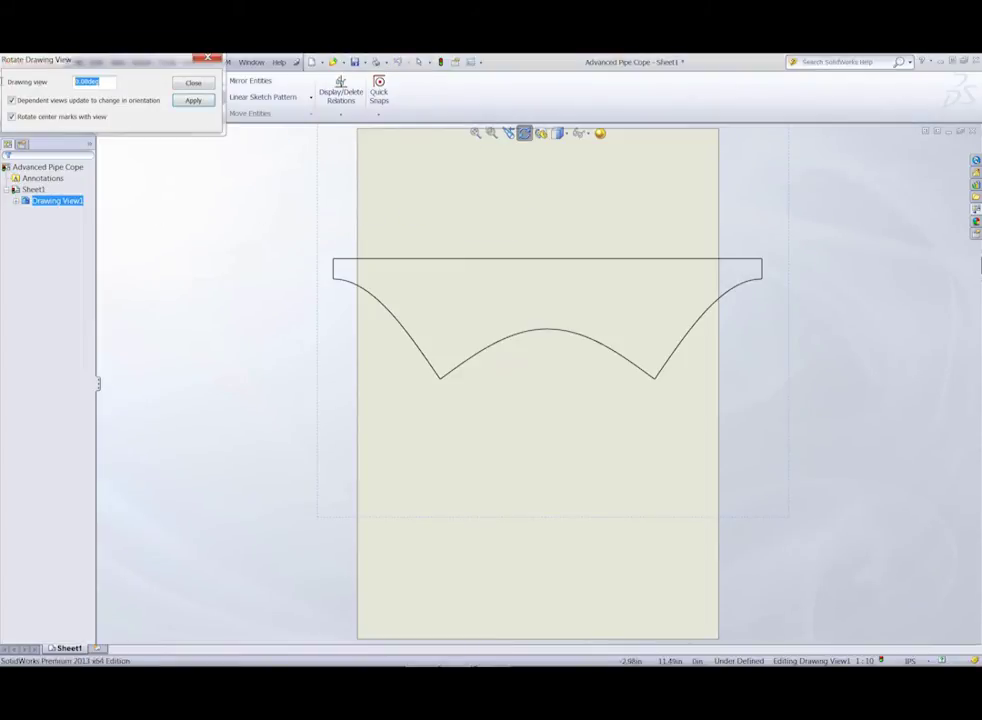
type("90")
left_click(200, 102)
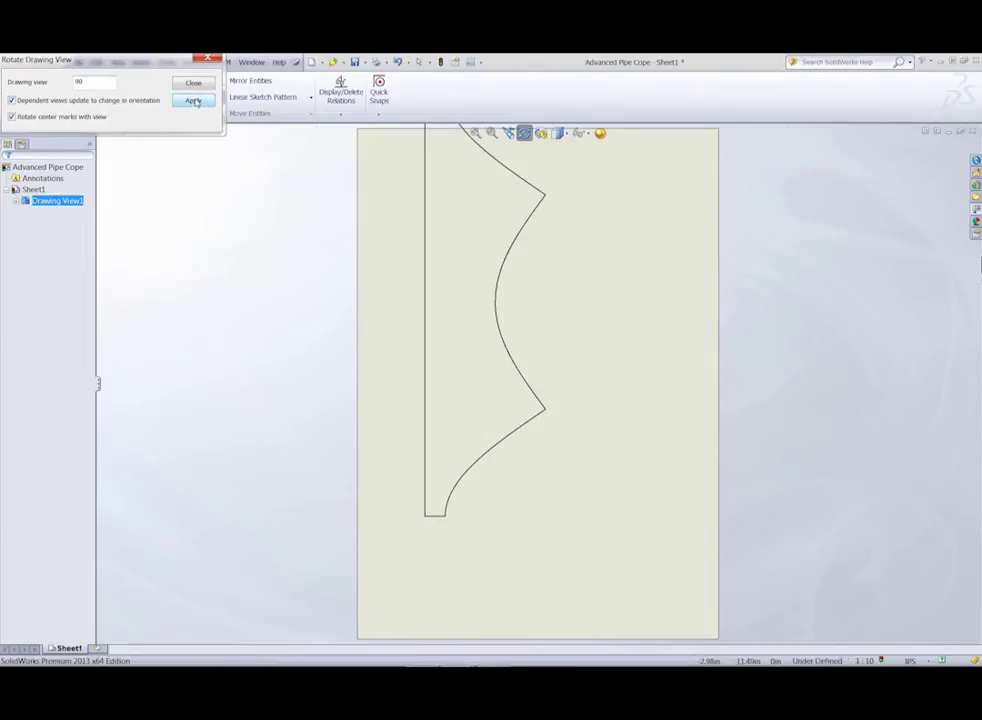
left_click(193, 82)
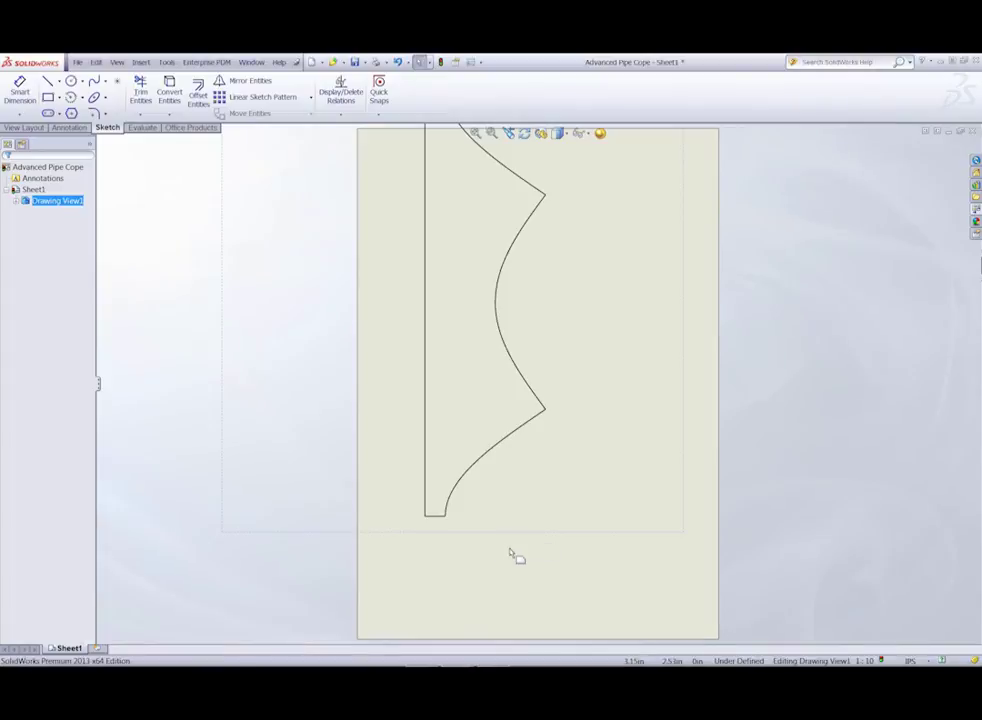
mouse_move(515, 552)
left_mouse_down()
mouse_move(545, 585)
mouse_move(549, 547)
mouse_move(577, 607)
mouse_move(618, 618)
left_mouse_up()
left_click(241, 513)
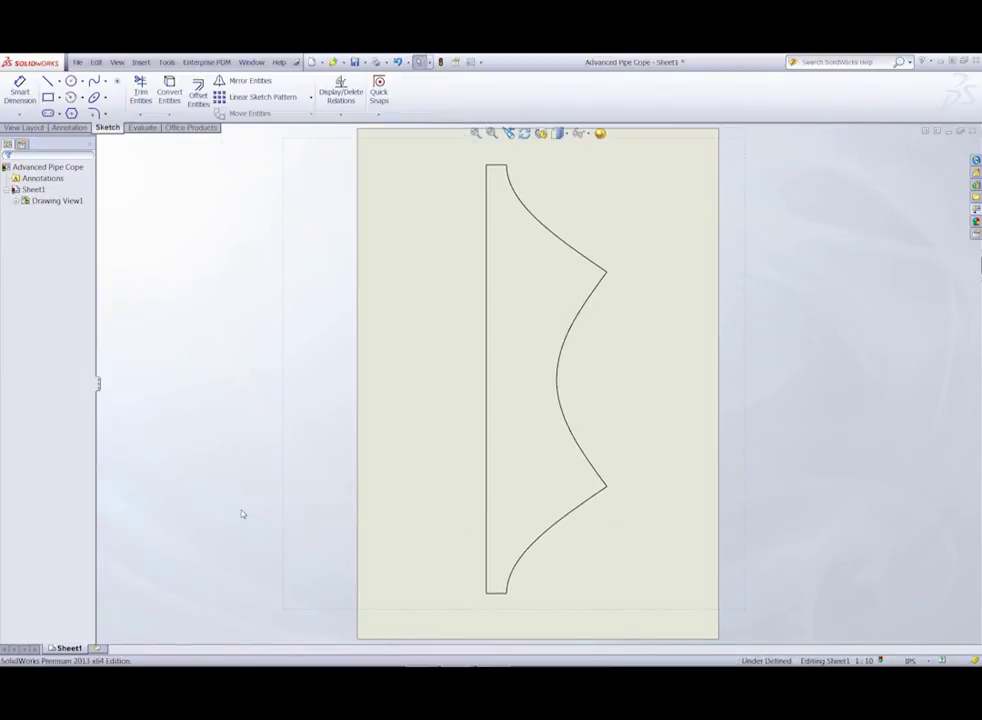